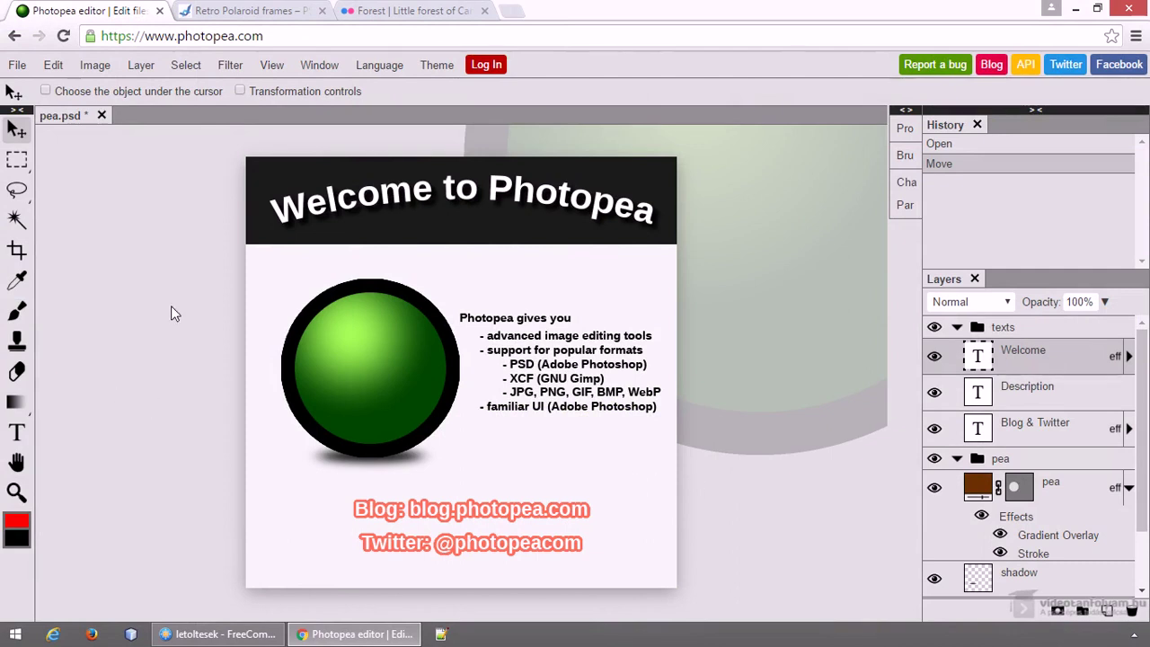
Step: Select the pea layer in the Photopea editor
click(266, 36)
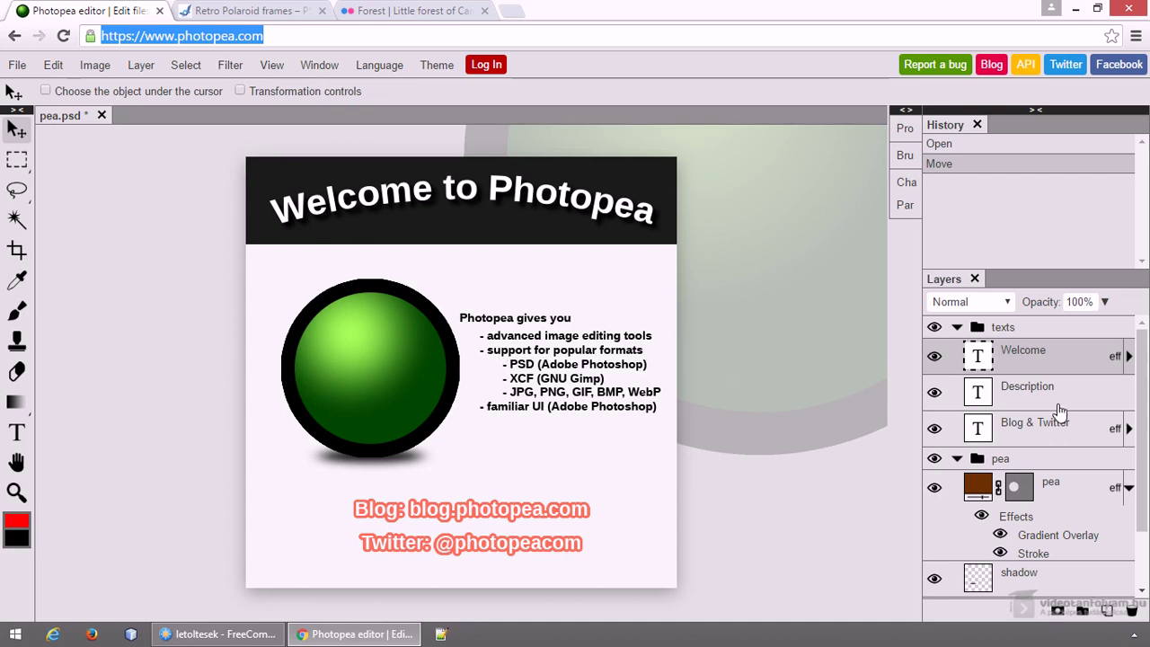
click(1143, 370)
mouse_move(1143, 371)
mouse_down()
mouse_move(1140, 427)
mouse_move(1118, 342)
mouse_up()
scroll(1118, 350, down, 2)
scroll(1118, 355, up, 2)
click(1117, 488)
Step: Add a red stop at 49% to the pea layer's Gradient Overlay gradient
double_click(1117, 488)
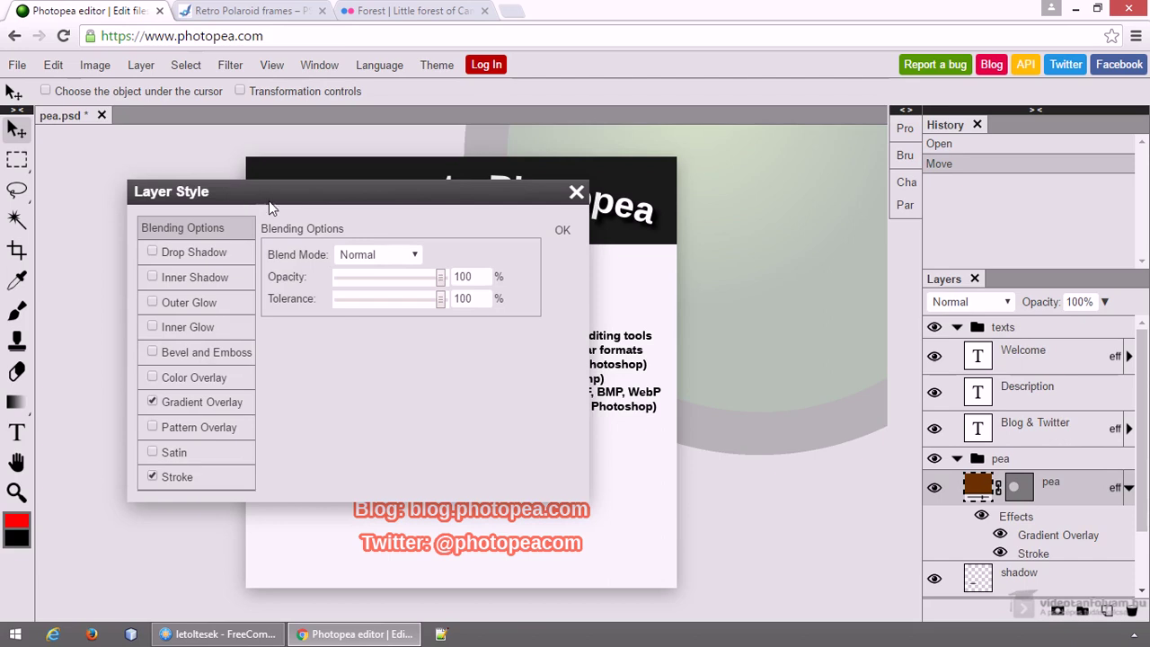
drag(269, 200, 779, 222)
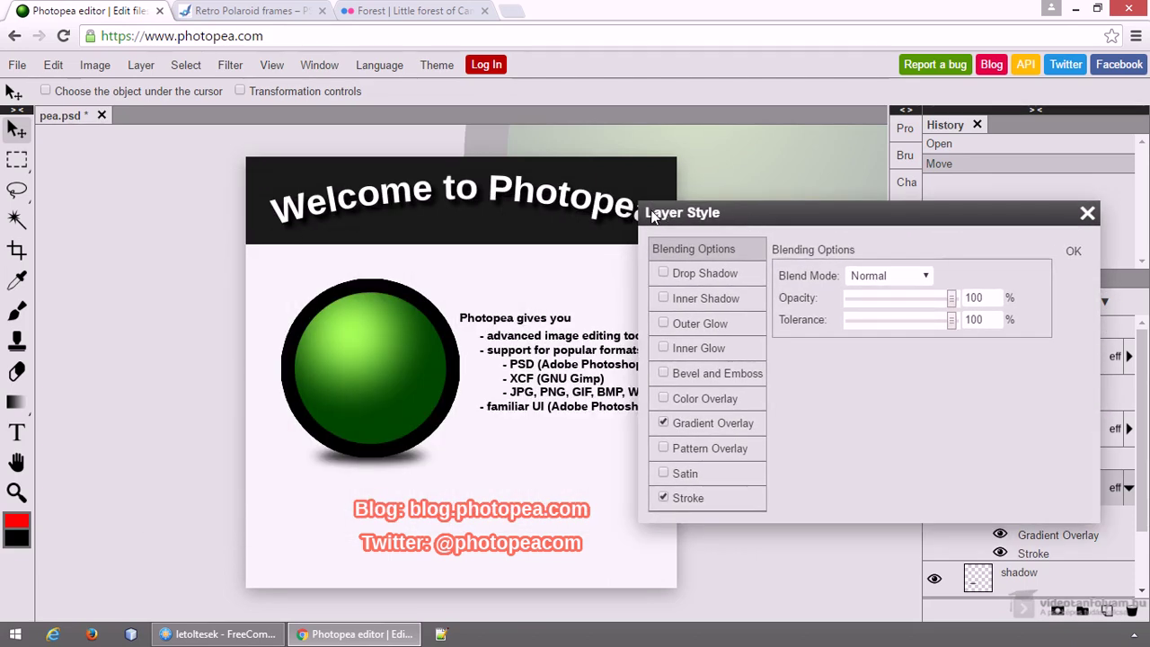
drag(653, 218, 689, 265)
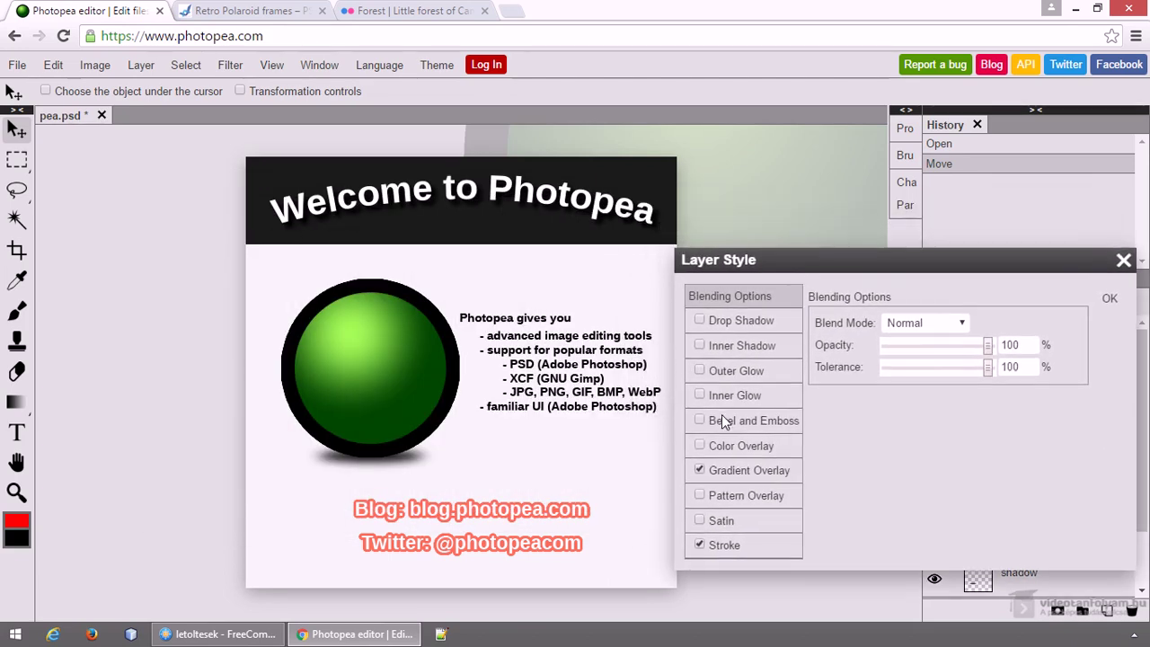
click(737, 468)
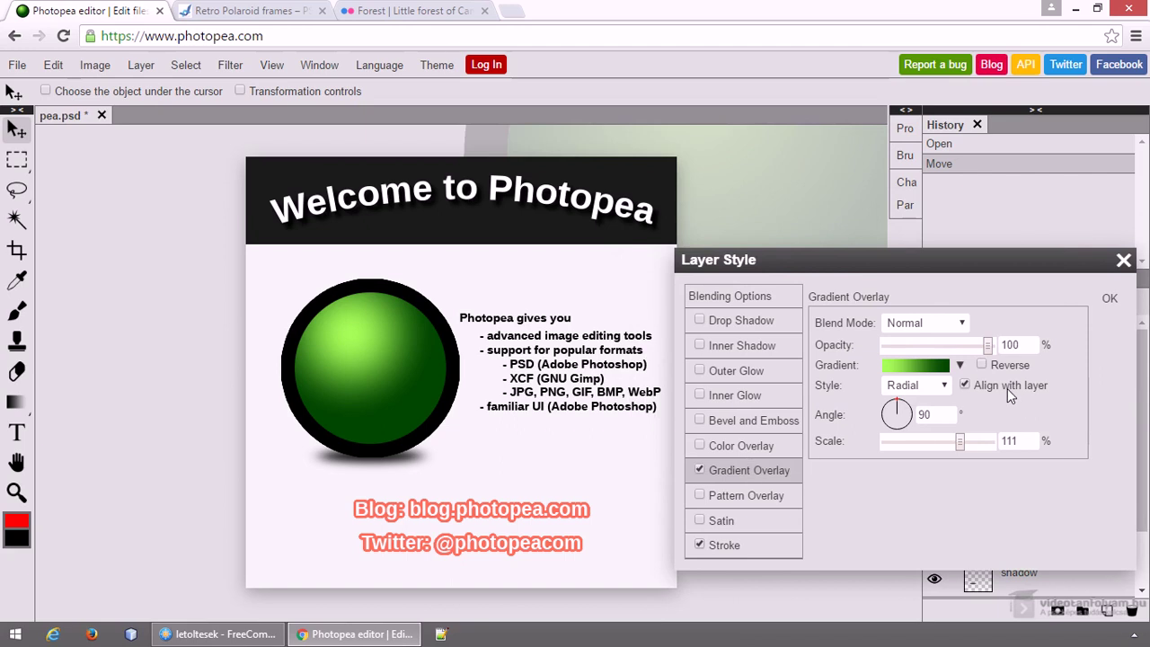
click(938, 367)
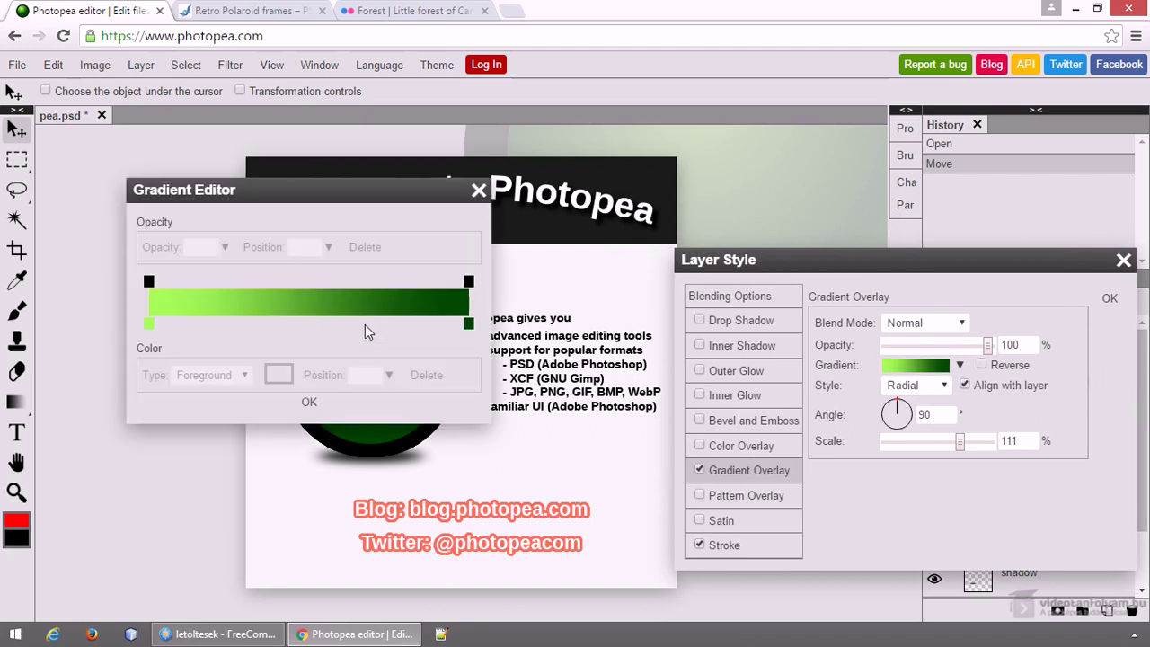
click(306, 325)
click(309, 402)
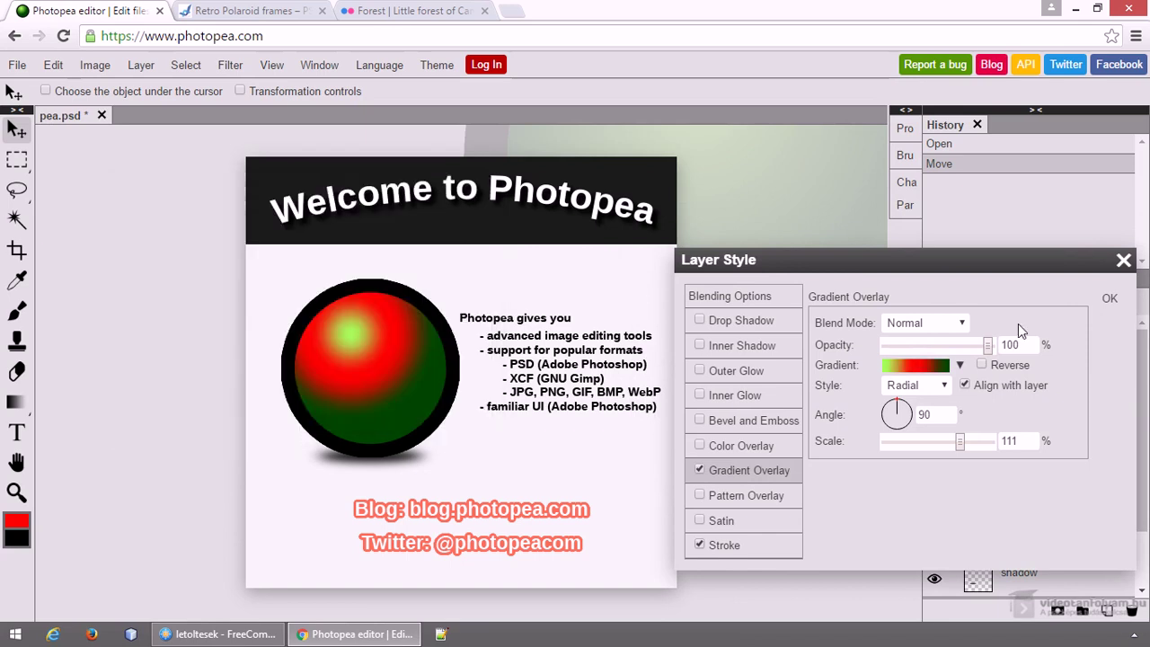
click(1110, 298)
Step: Reopen the pea layer's style settings to check them, then close them
double_click(1118, 488)
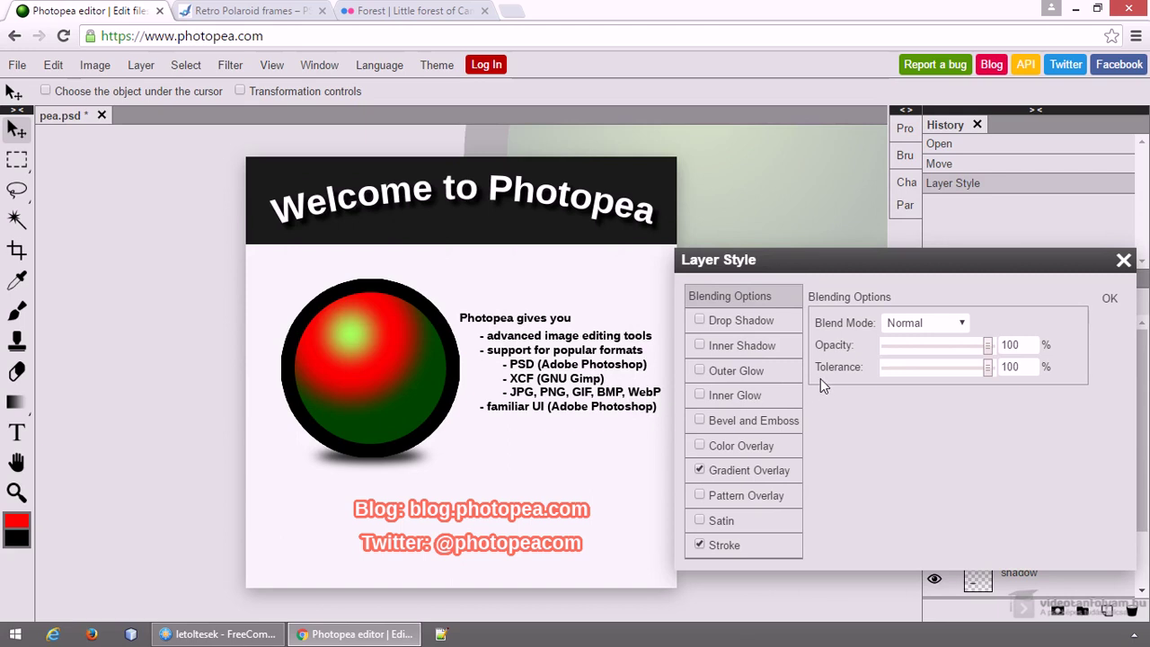
drag(792, 260, 735, 247)
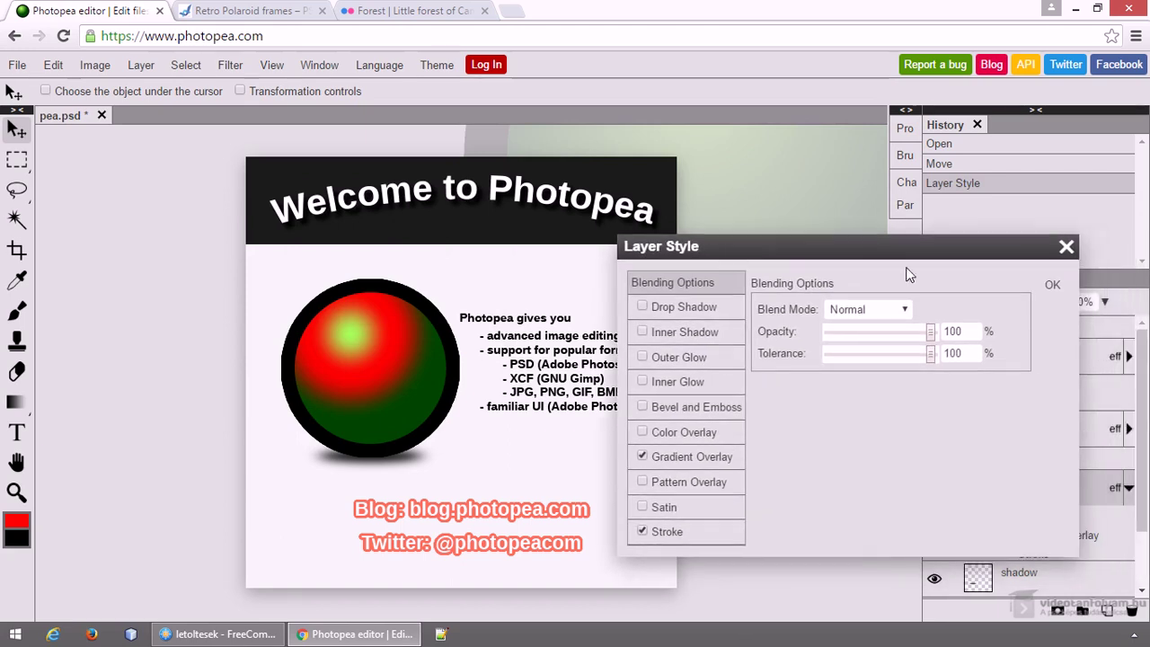
click(1066, 248)
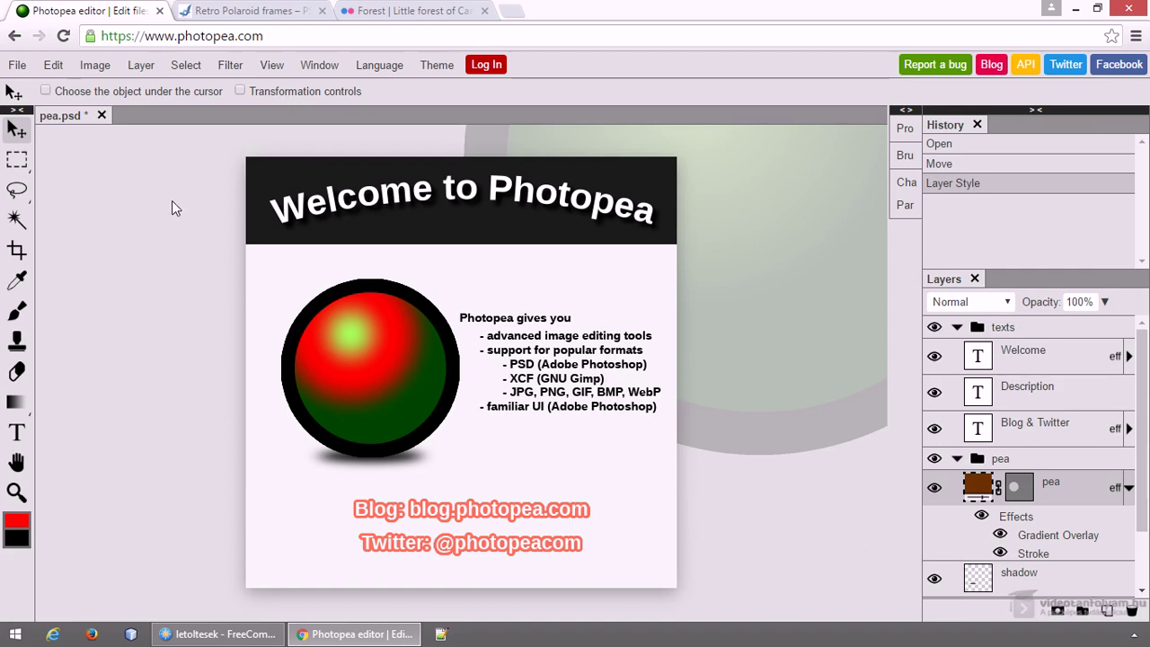
right_click(17, 159)
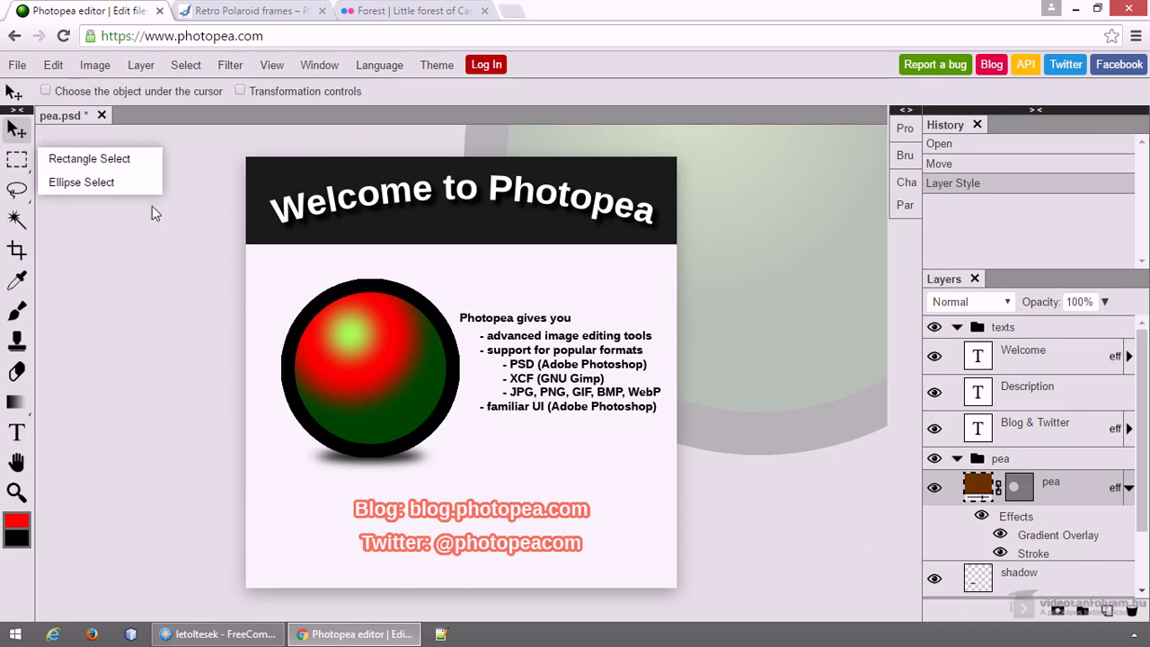
click(151, 243)
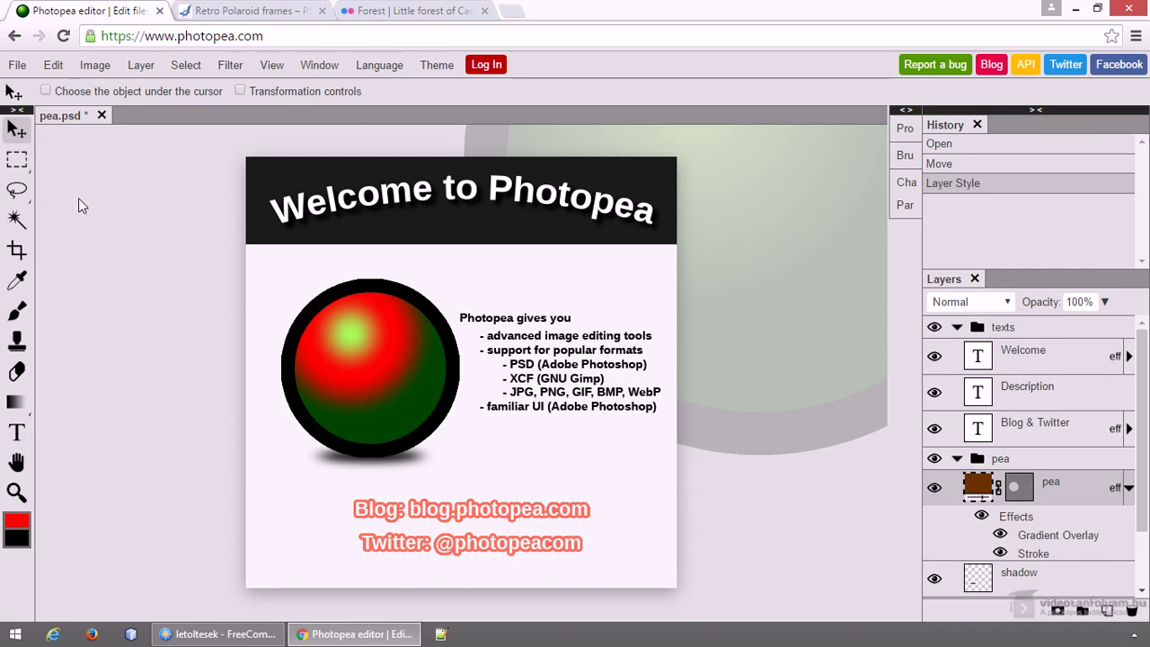
right_click(16, 159)
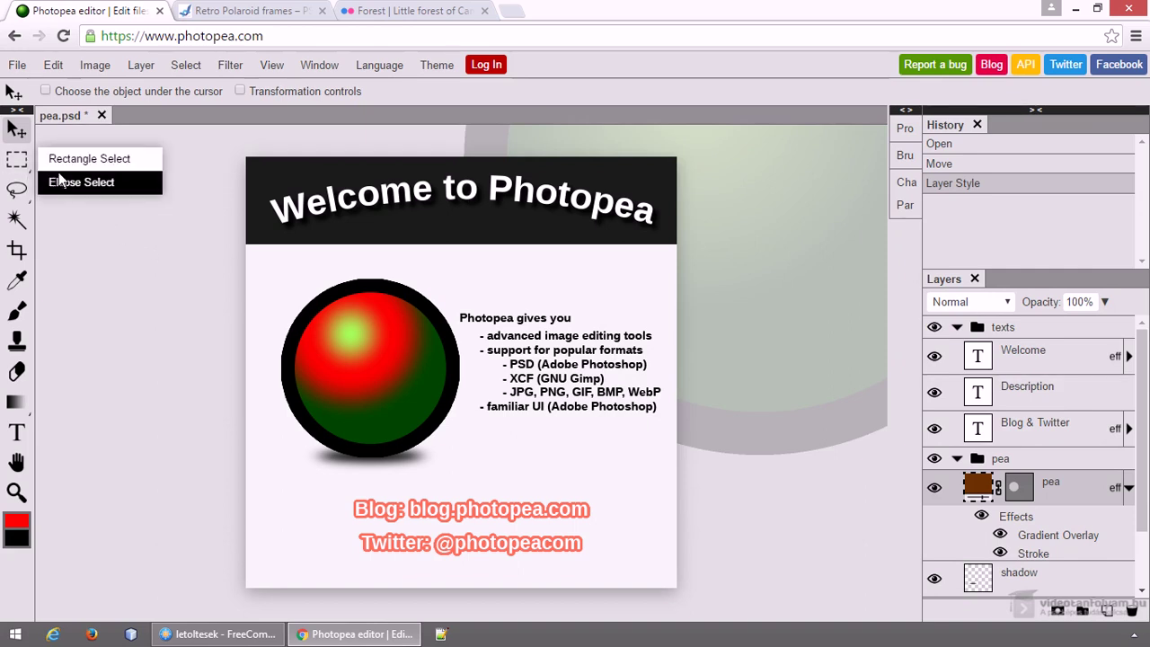
click(63, 238)
click(93, 66)
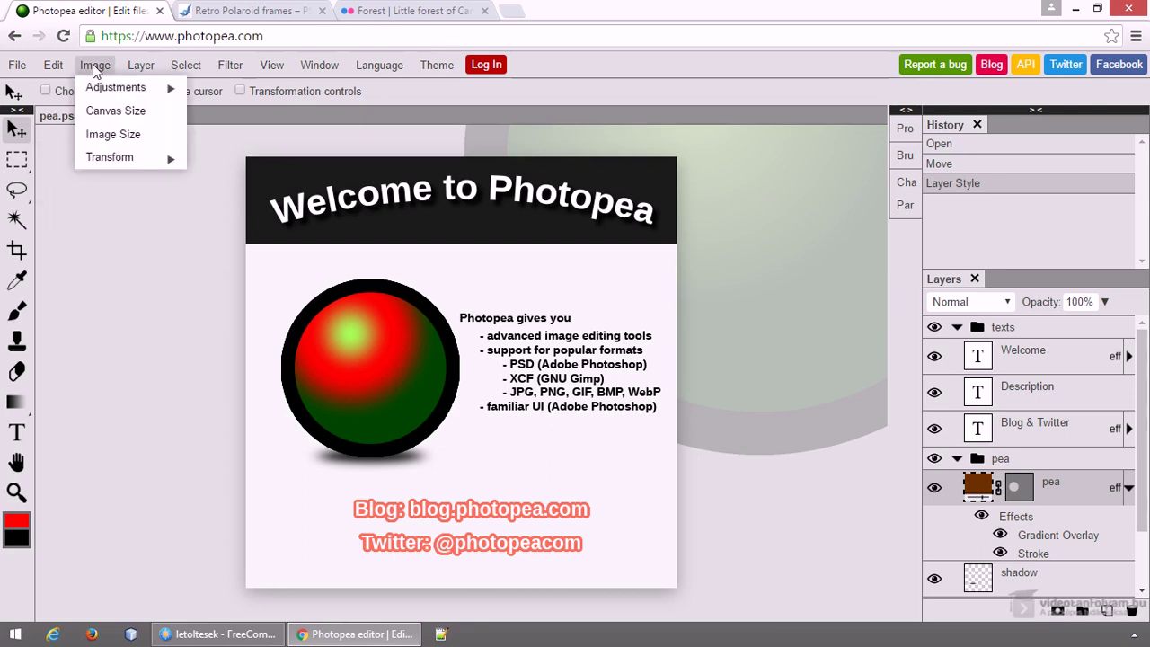
mouse_move(115, 87)
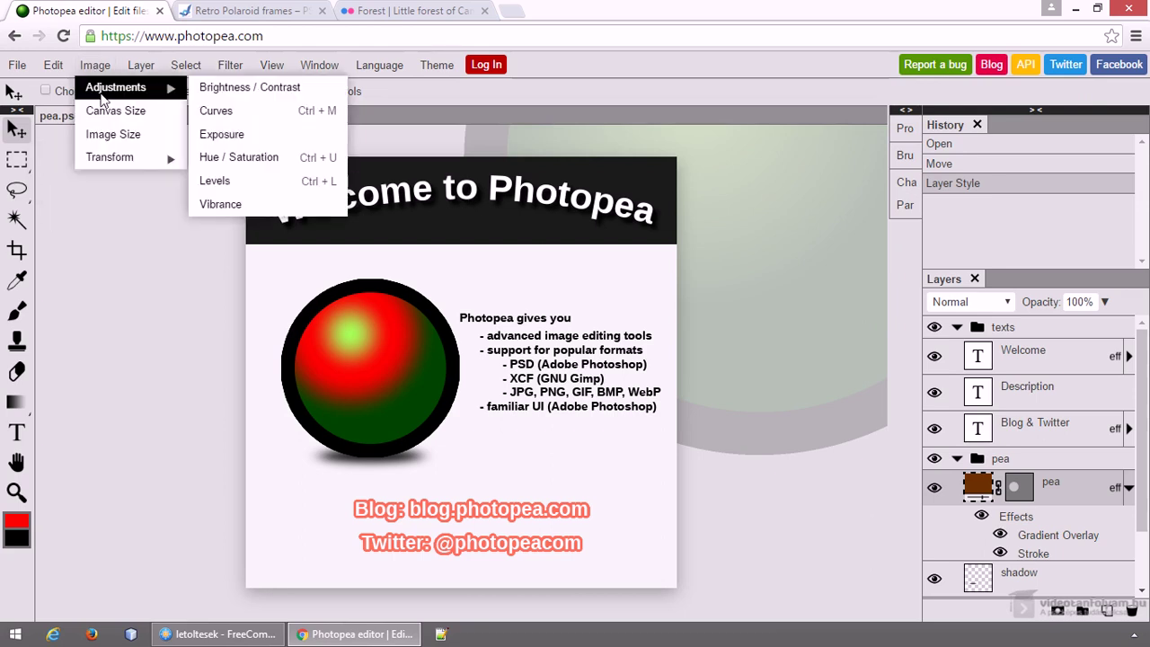
click(135, 134)
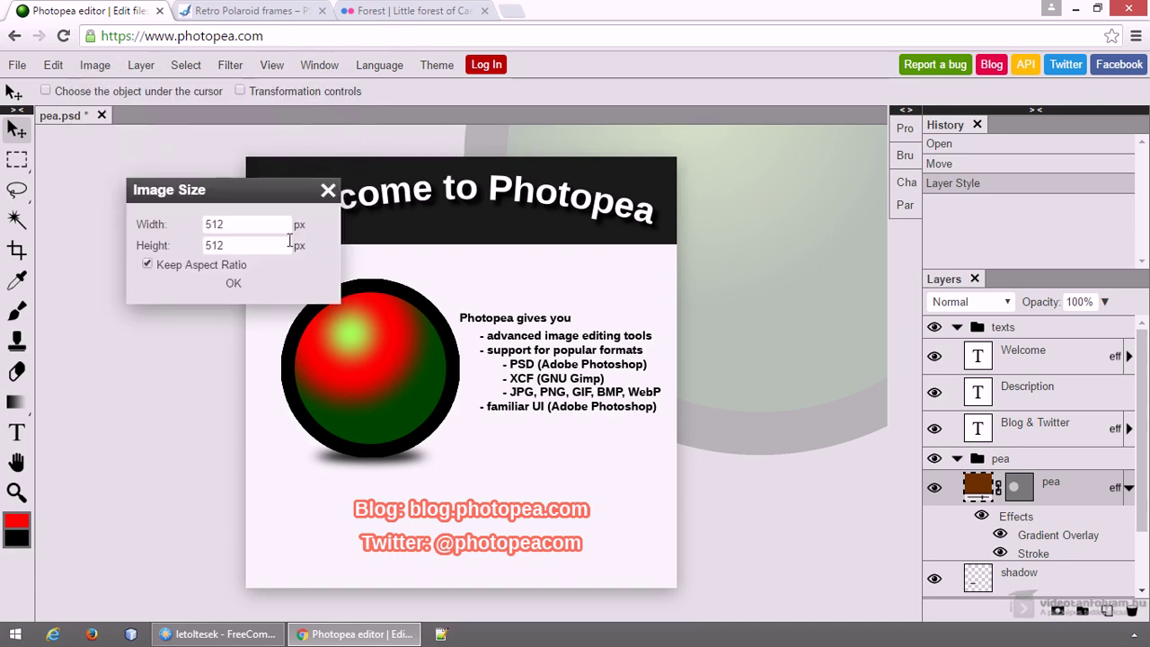
click(328, 190)
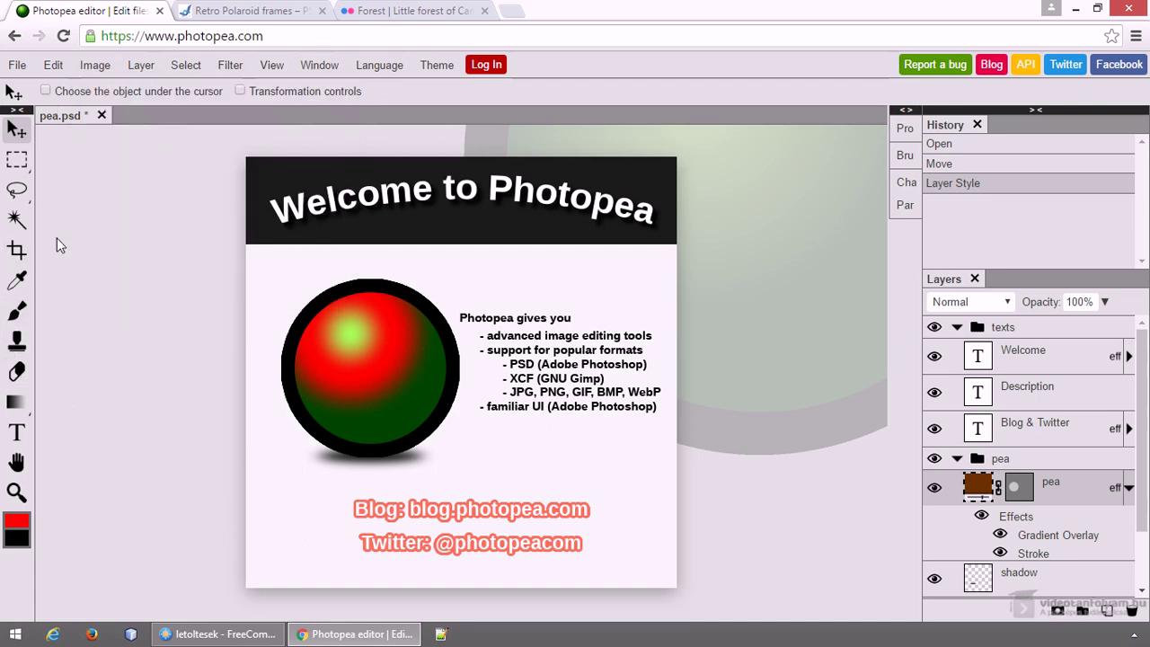
click(186, 65)
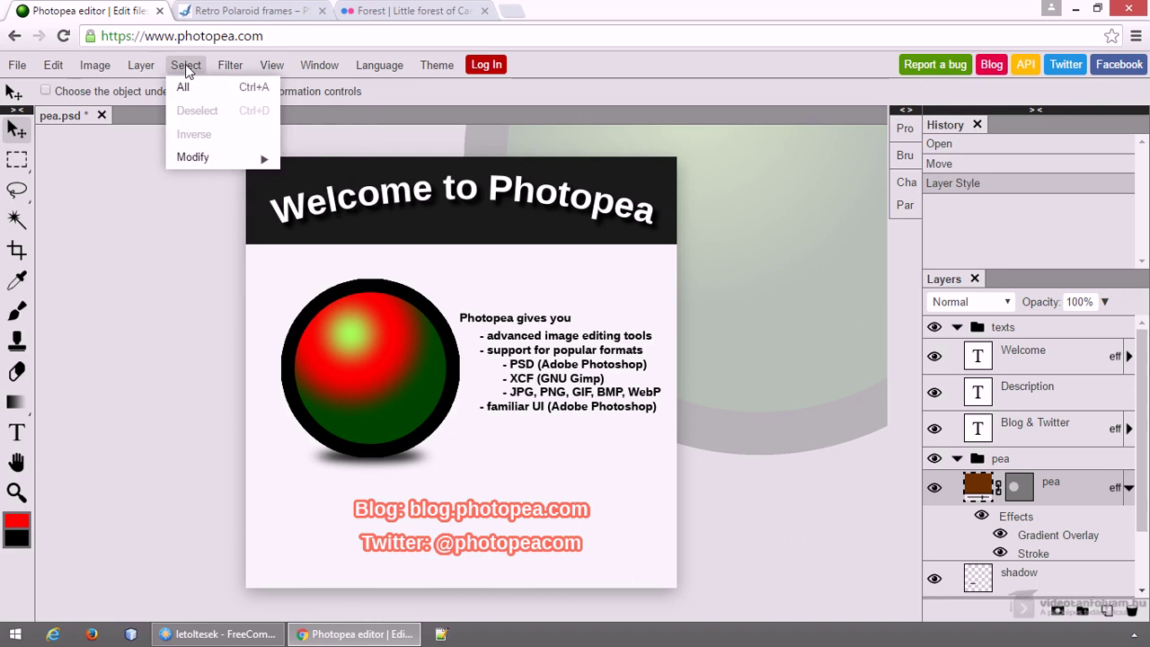
click(230, 65)
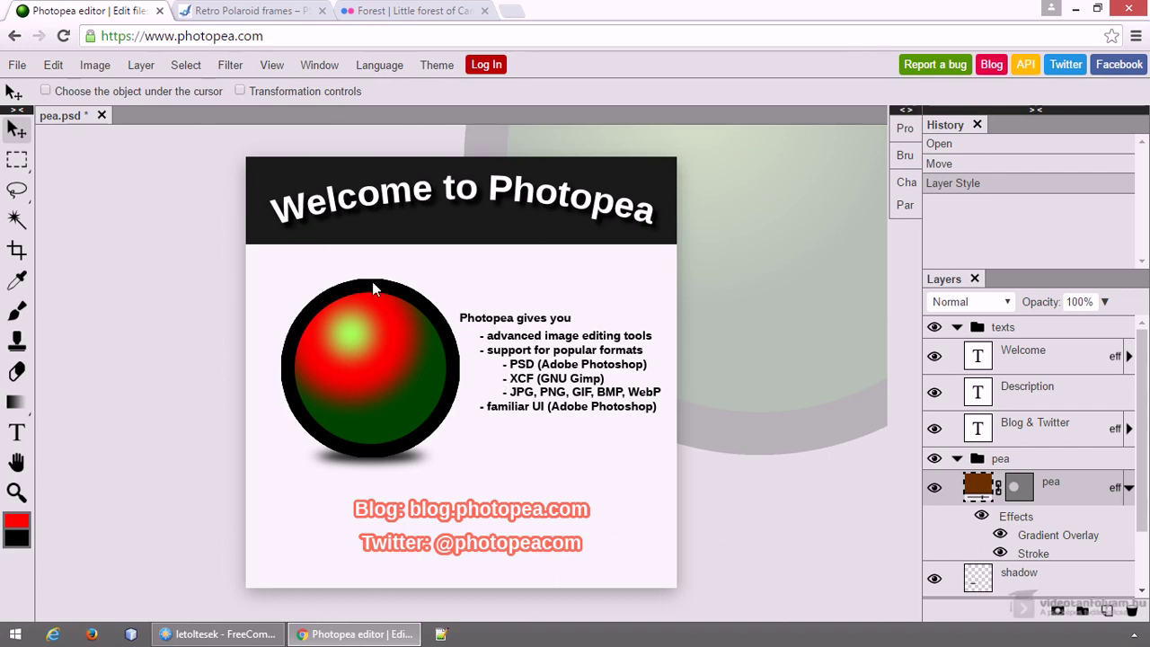
Step: Drag the red-green ball left and up, then undo that move
drag(374, 288, 357, 340)
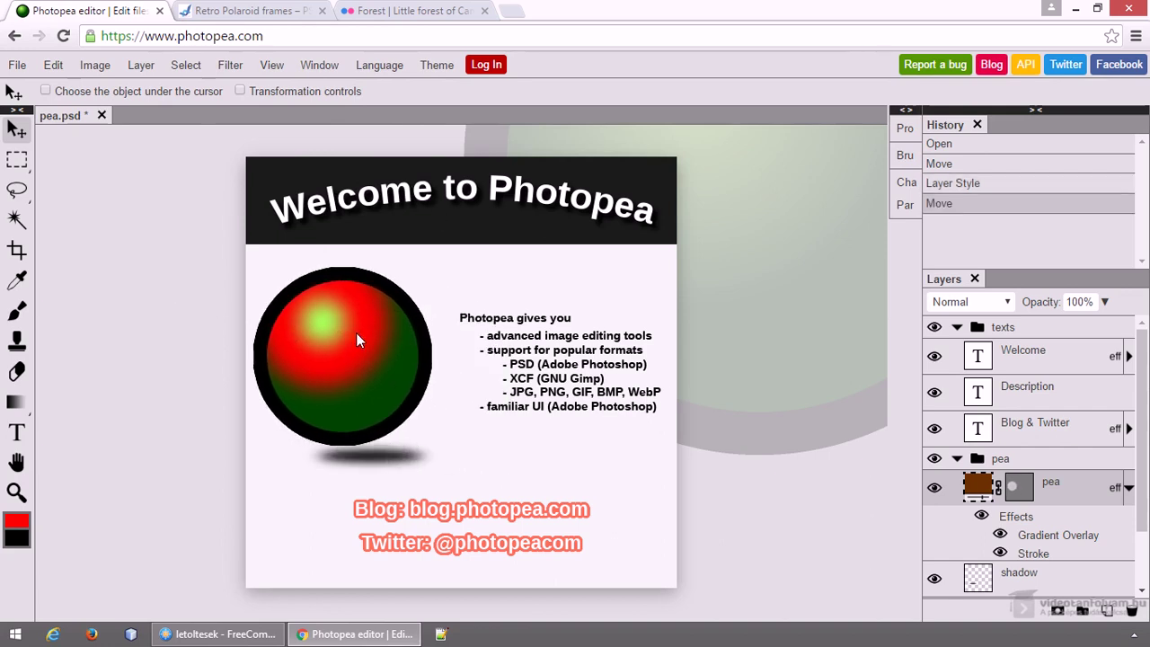
key(ctrl+z)
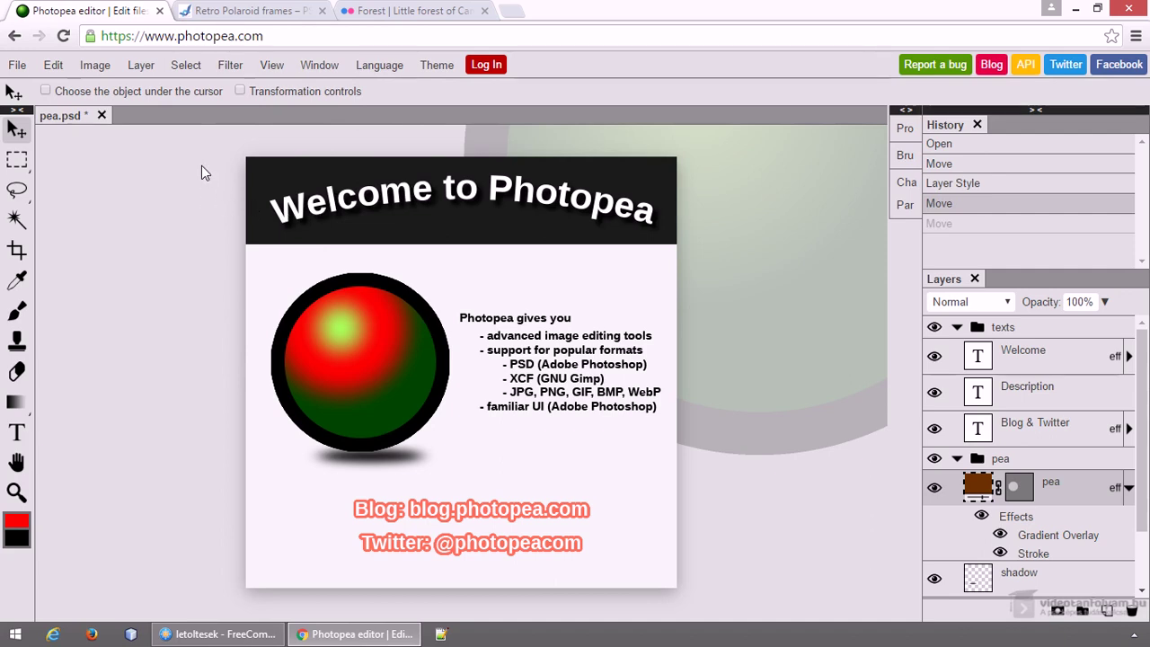
Step: Browse videotanfolyam.hu's Adobe Photoshop video category in a new tab, then return to Photopea
click(508, 13)
text(videotanfolyam.hu)
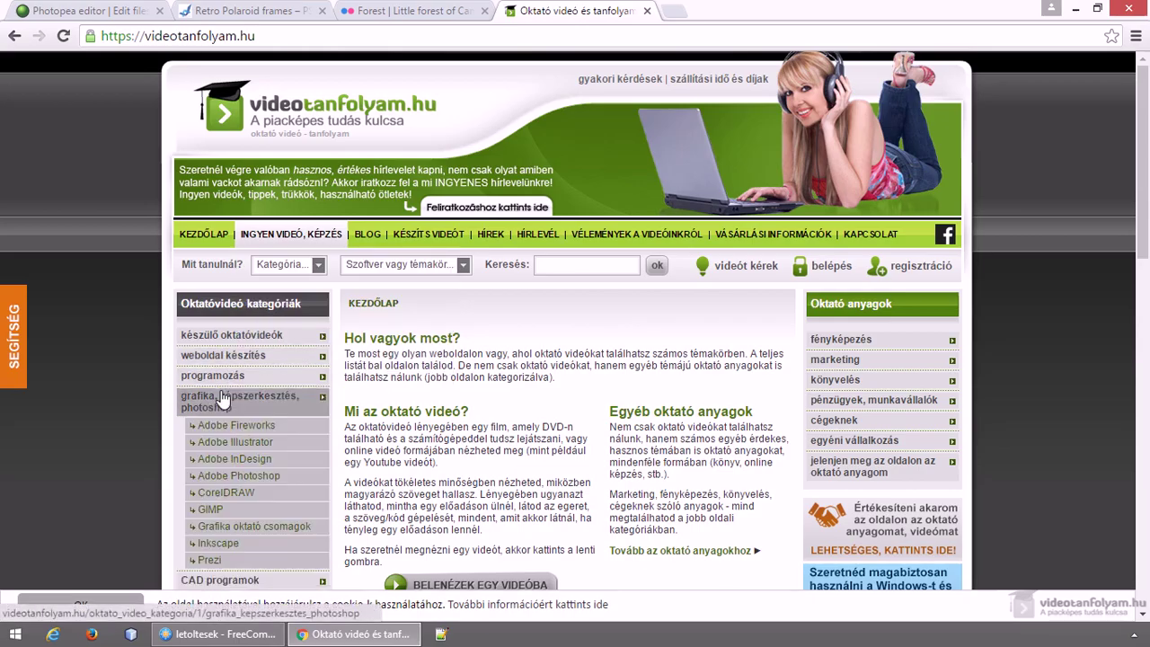
scroll(121, 348, down, 1)
click(199, 395)
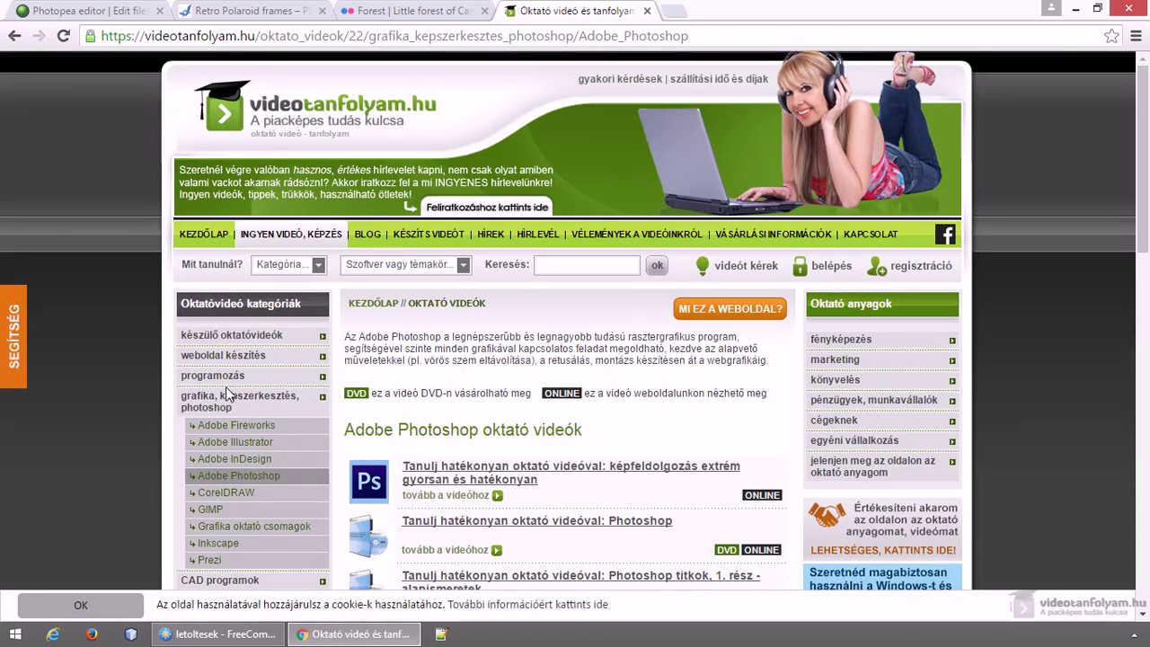
click(119, 10)
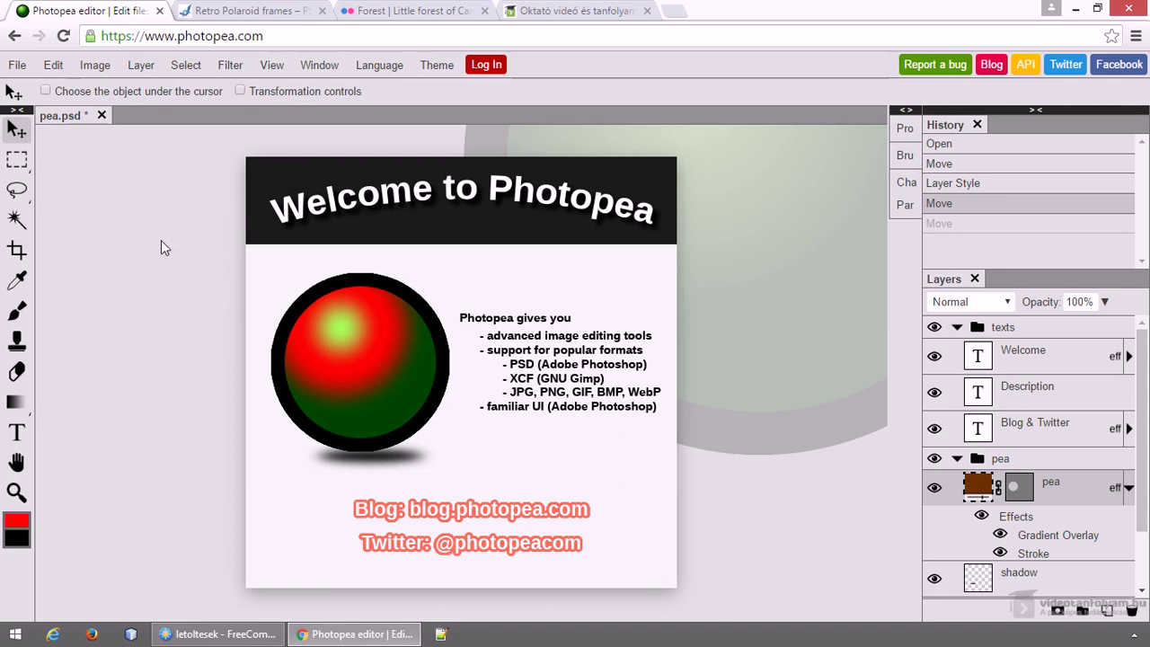
Step: Open polaroid-frames-psd.psd from the letoltesek folder via File > Open
click(22, 69)
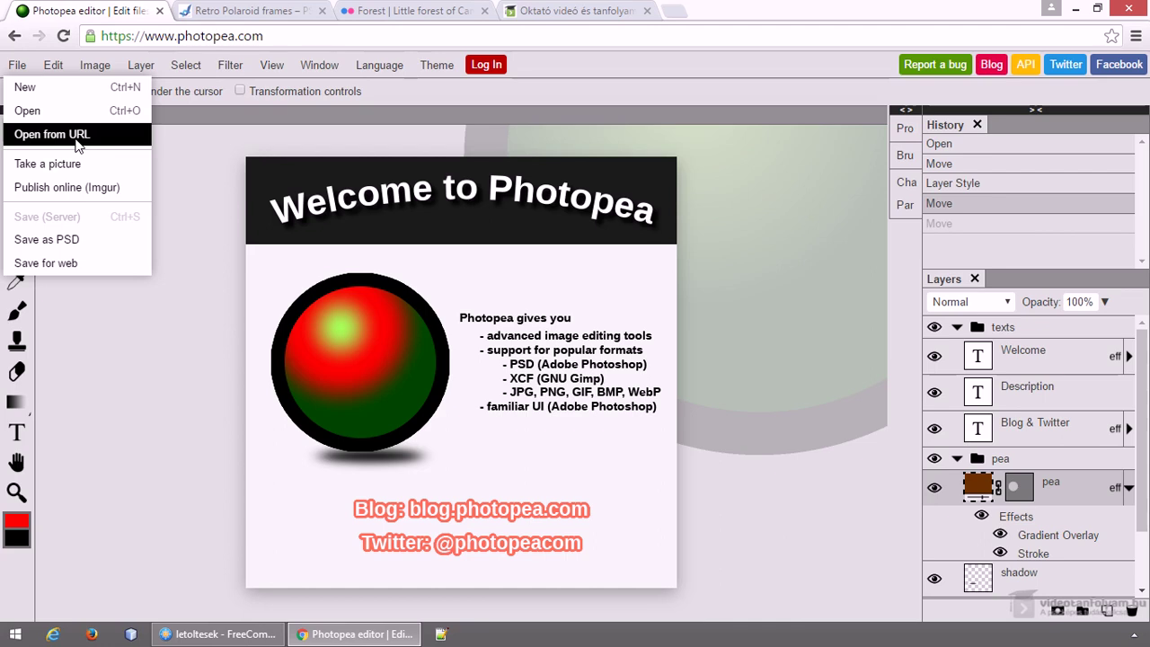
click(71, 113)
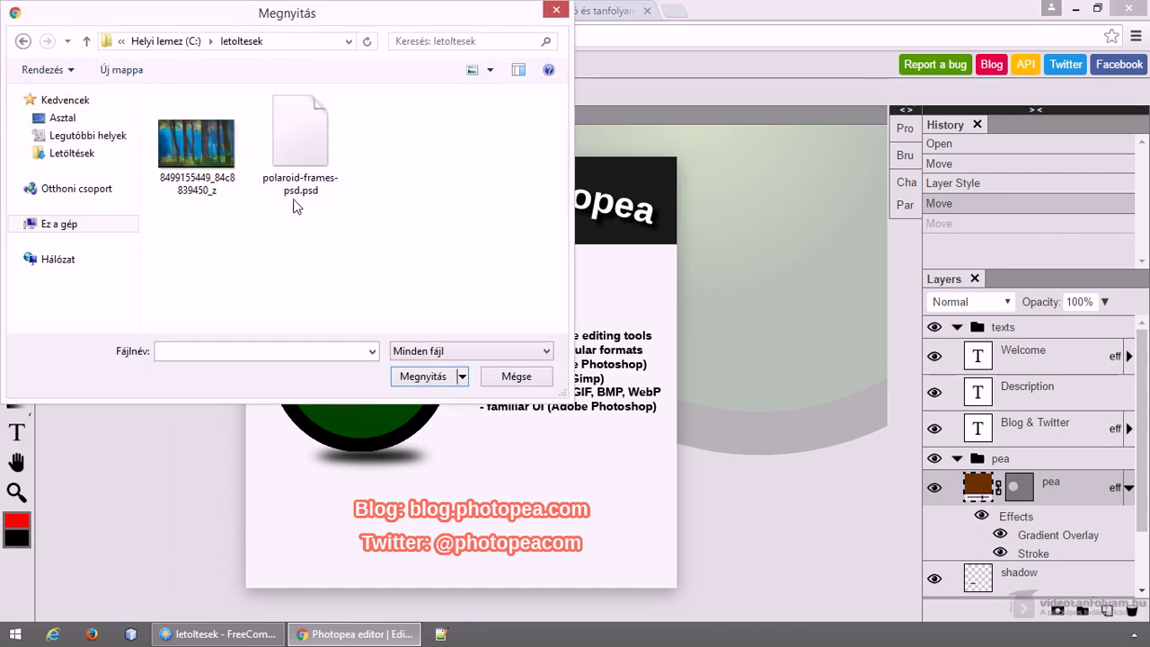
double_click(295, 171)
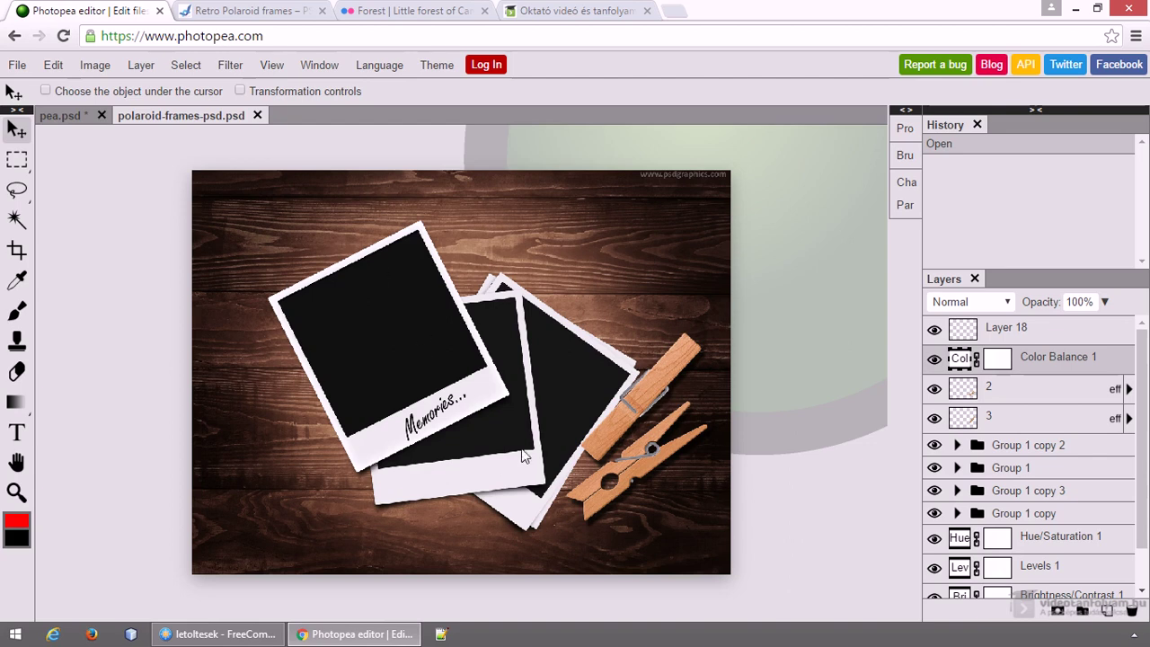
Step: Expand Group 1 and move its Rounded Rectangle photo area up and right
click(957, 445)
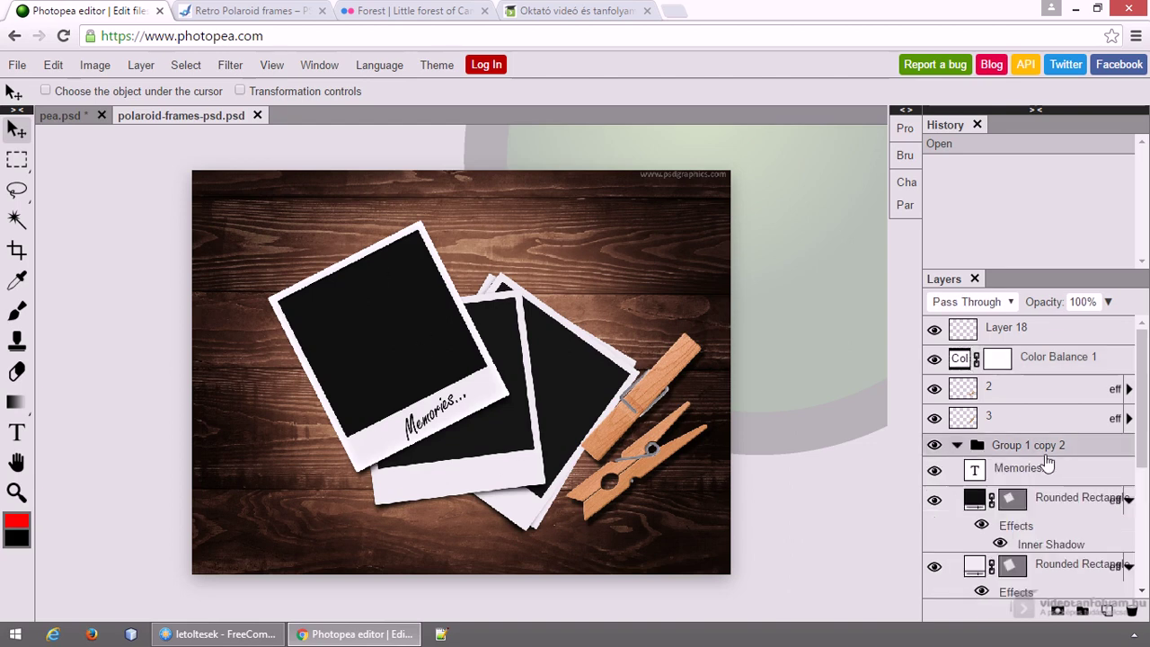
scroll(1047, 462, down, 5)
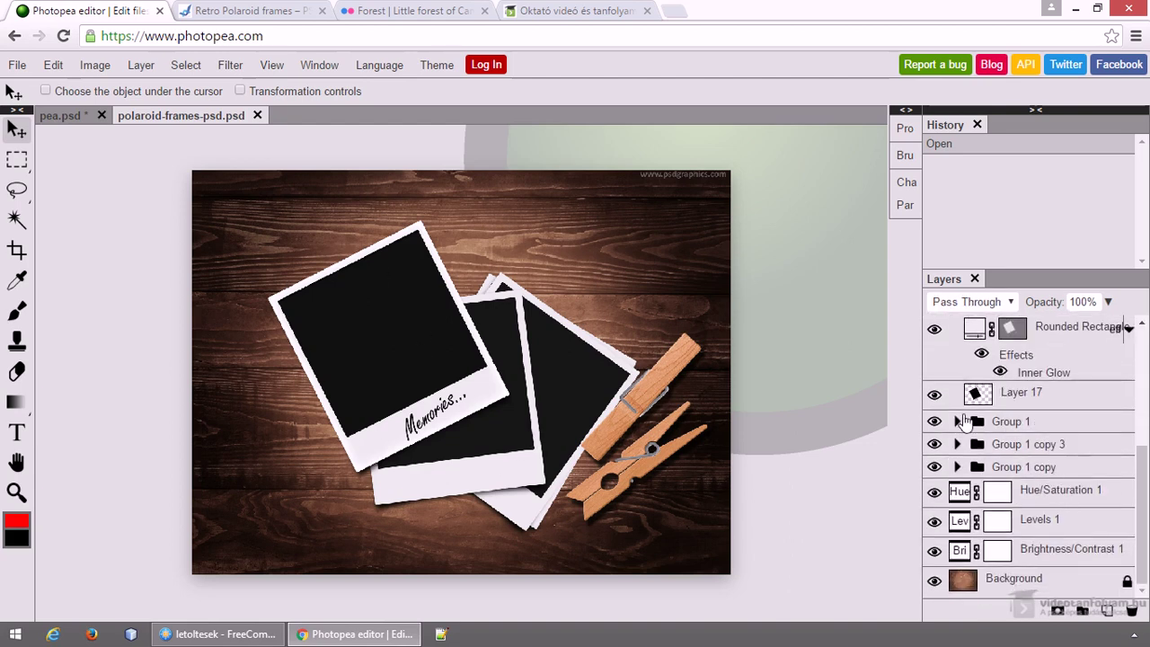
click(958, 422)
click(1042, 448)
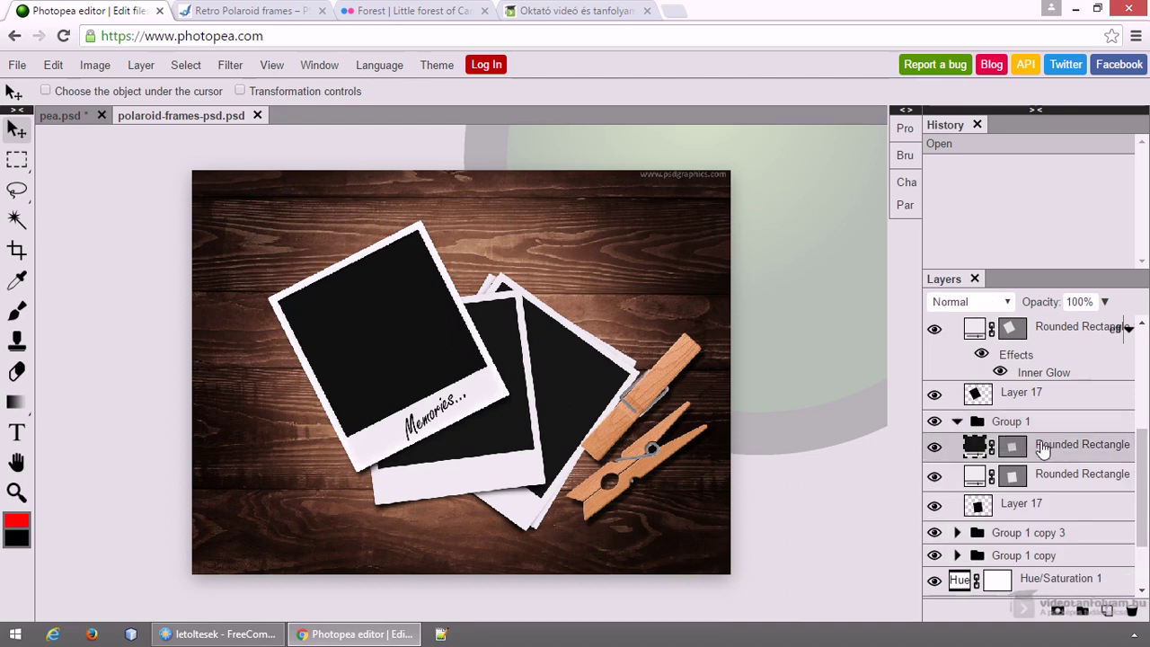
drag(395, 342, 536, 231)
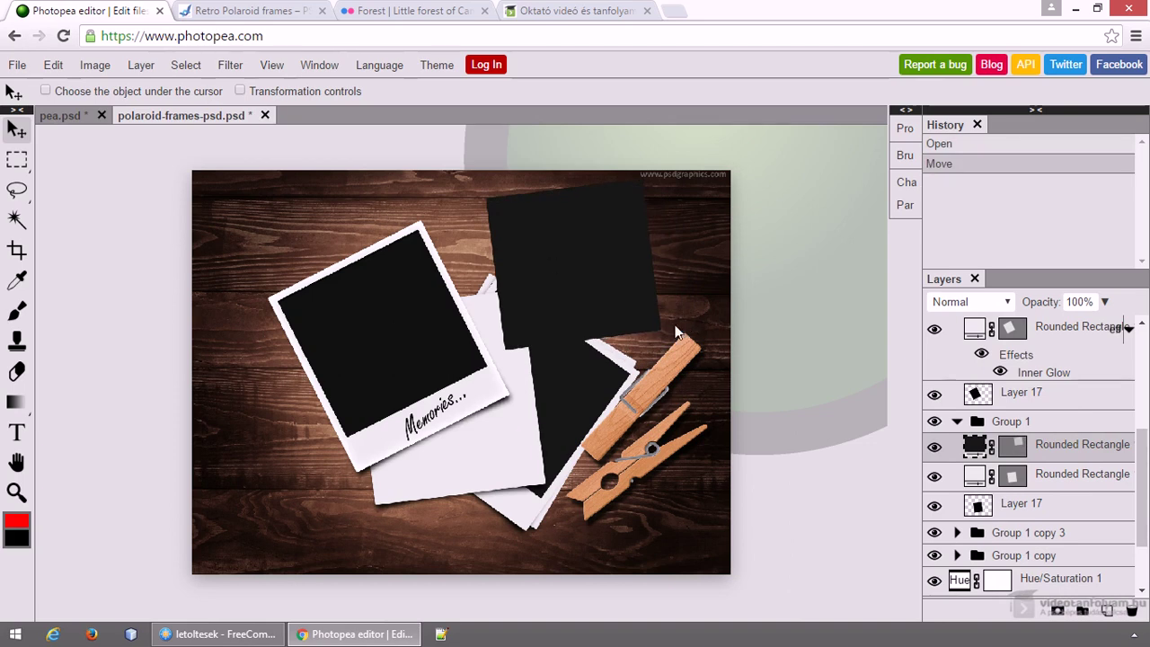
Step: Select Layer 17 and expand Group 1 copy 3 to view its layers
click(1042, 513)
scroll(960, 450, down, 1)
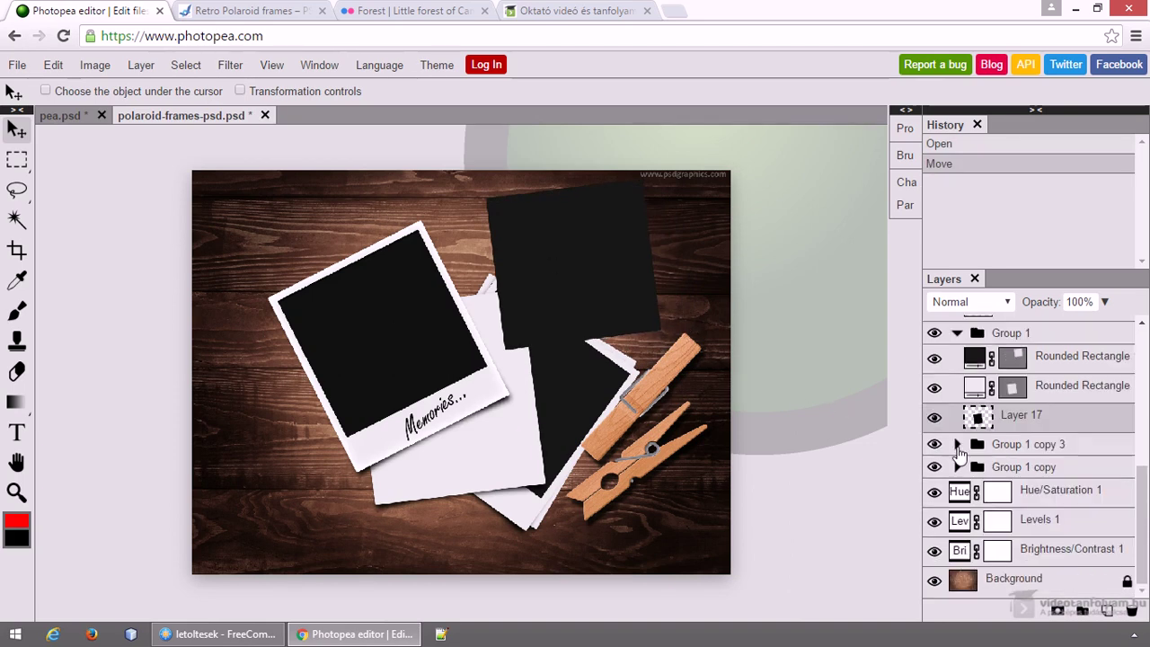
click(958, 444)
scroll(1025, 485, down, 1)
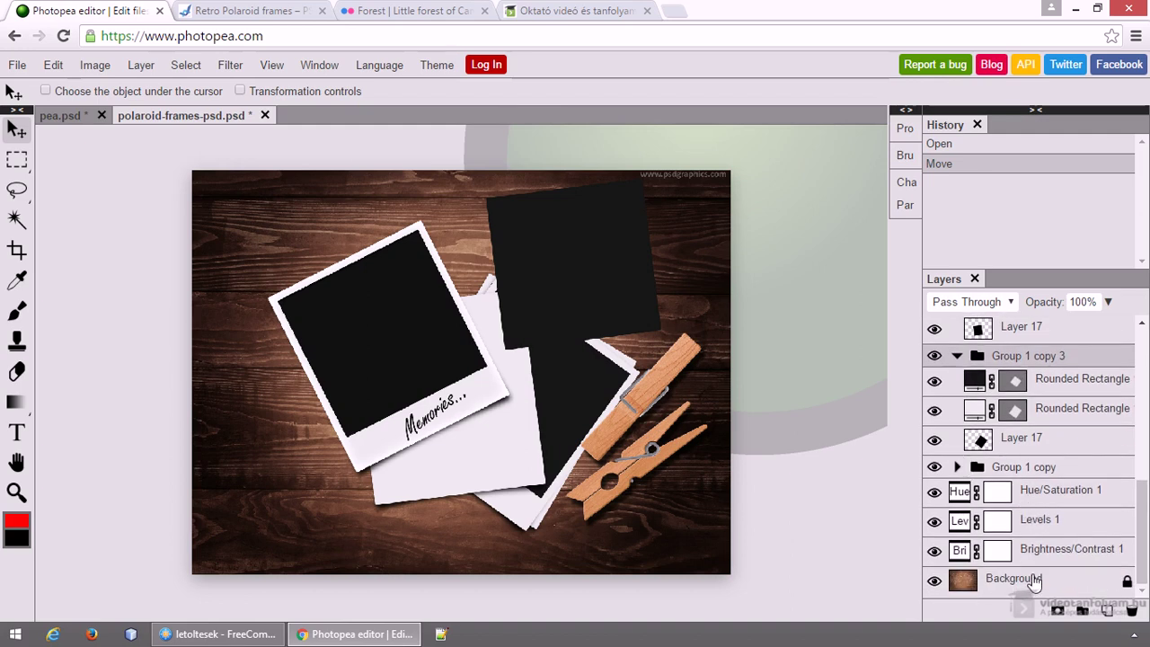
scroll(1024, 576, up, 5)
click(20, 68)
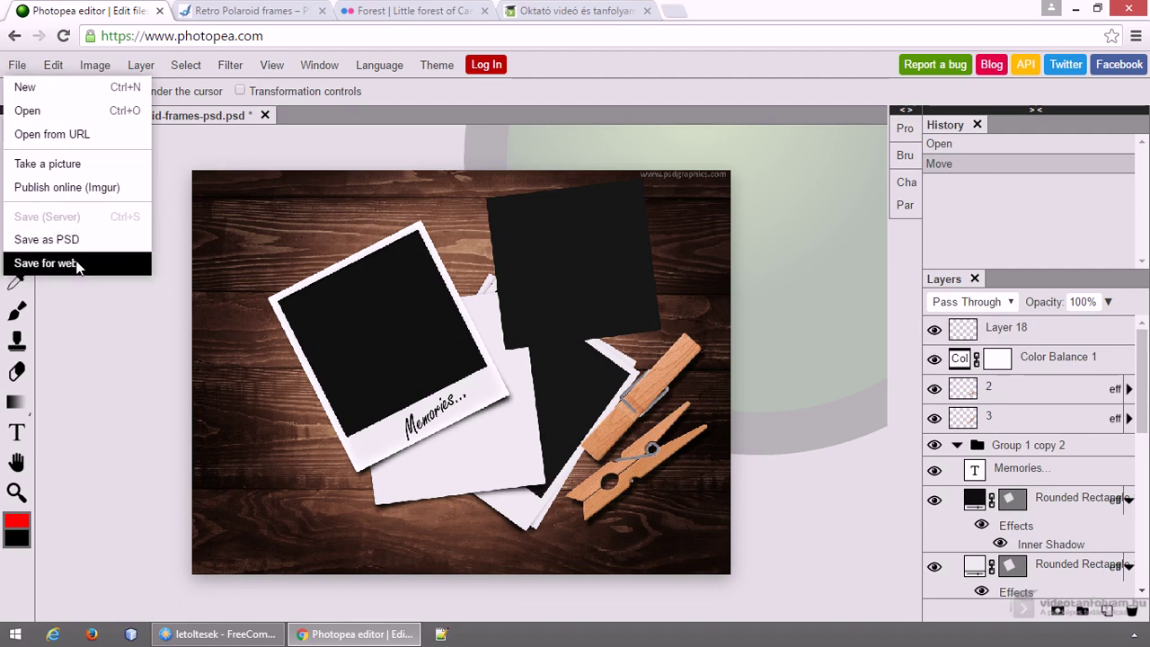
Step: Review the Save for Web formats, keeping PNG, and close without exporting
click(77, 265)
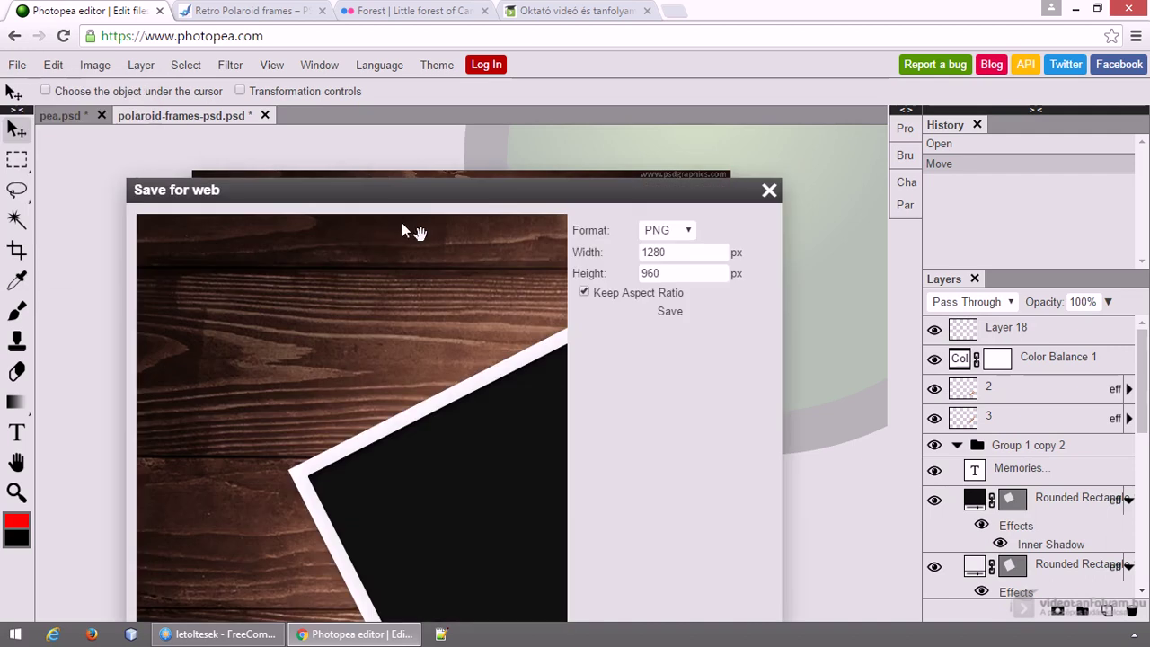
click(683, 234)
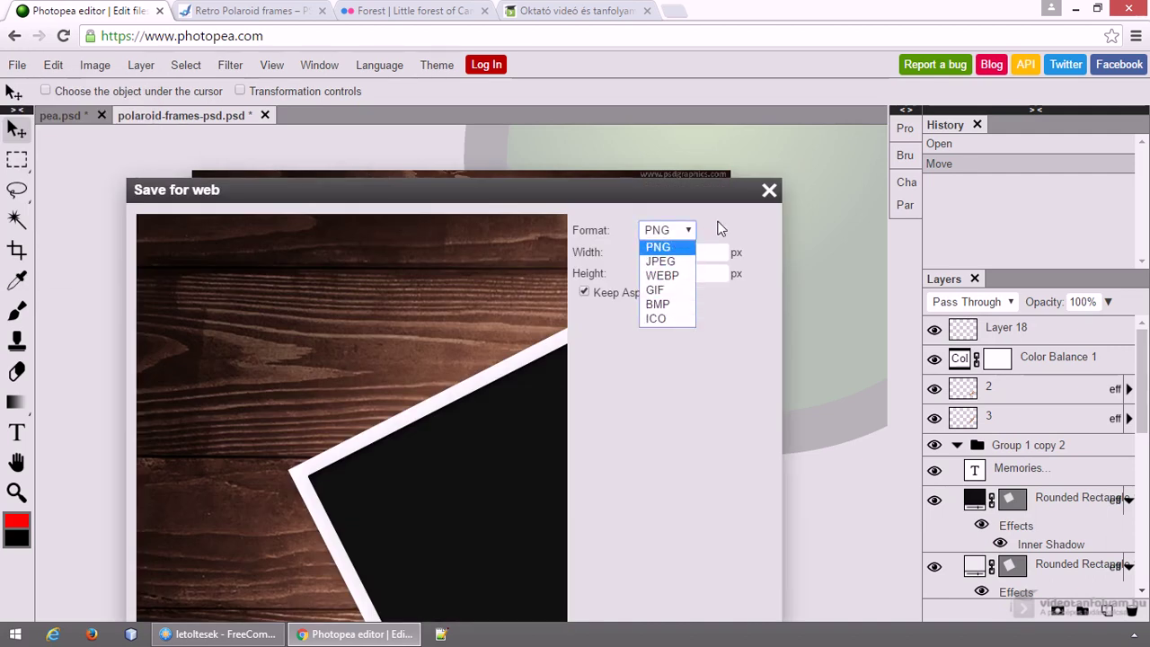
click(768, 190)
click(768, 191)
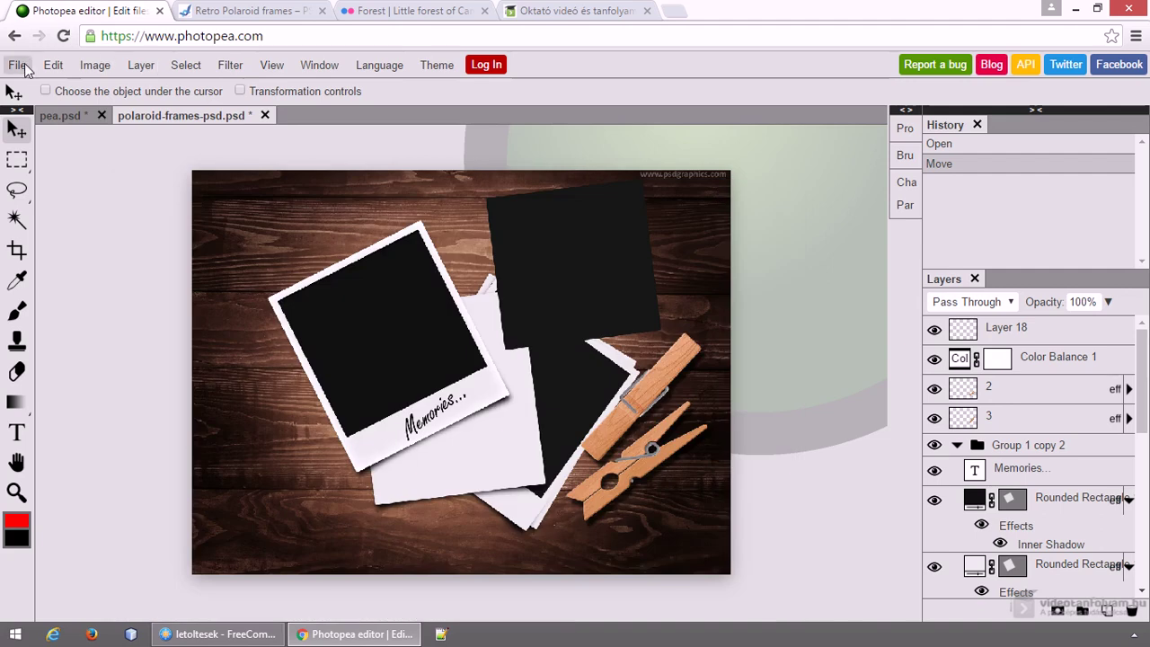
Step: Save the polaroid frames document as a PSD file
click(18, 66)
click(59, 241)
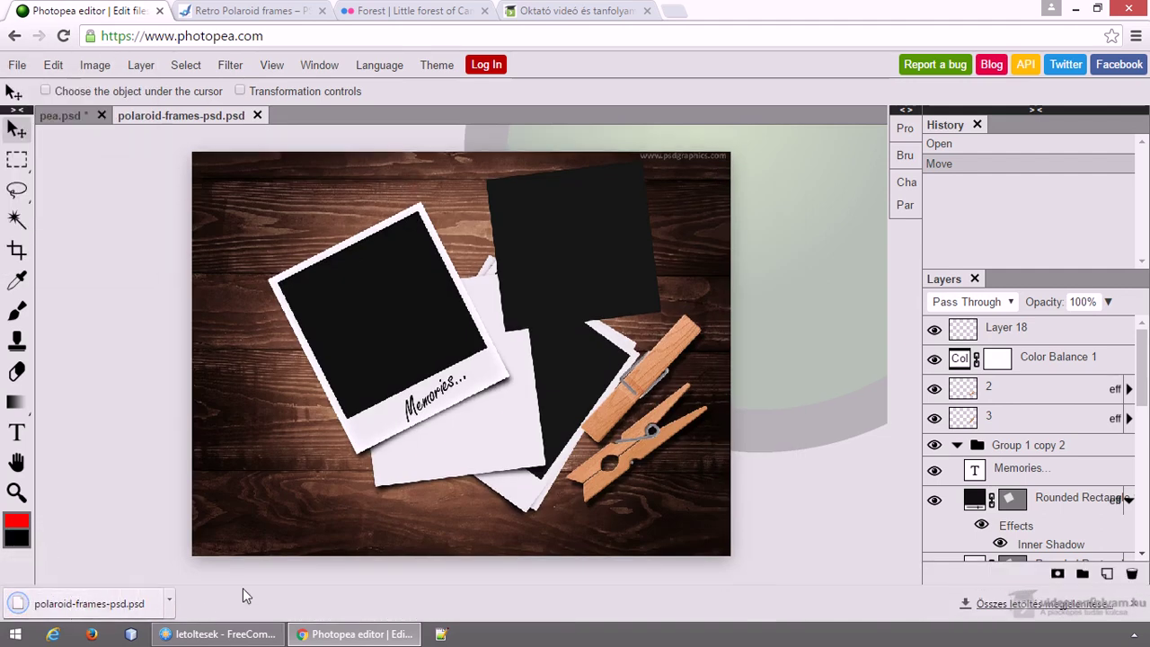
click(17, 69)
click(48, 117)
click(200, 143)
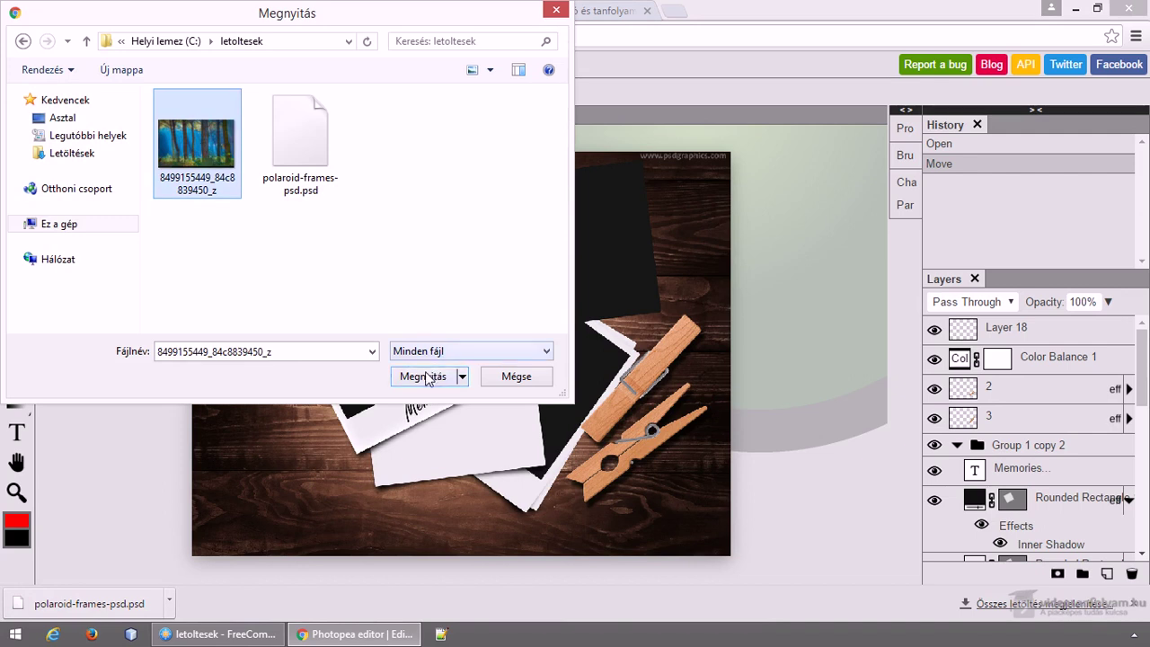
click(429, 377)
click(159, 117)
click(82, 117)
Step: Close pea.psd without saving and bring the forest photo tab forward
click(165, 115)
click(331, 120)
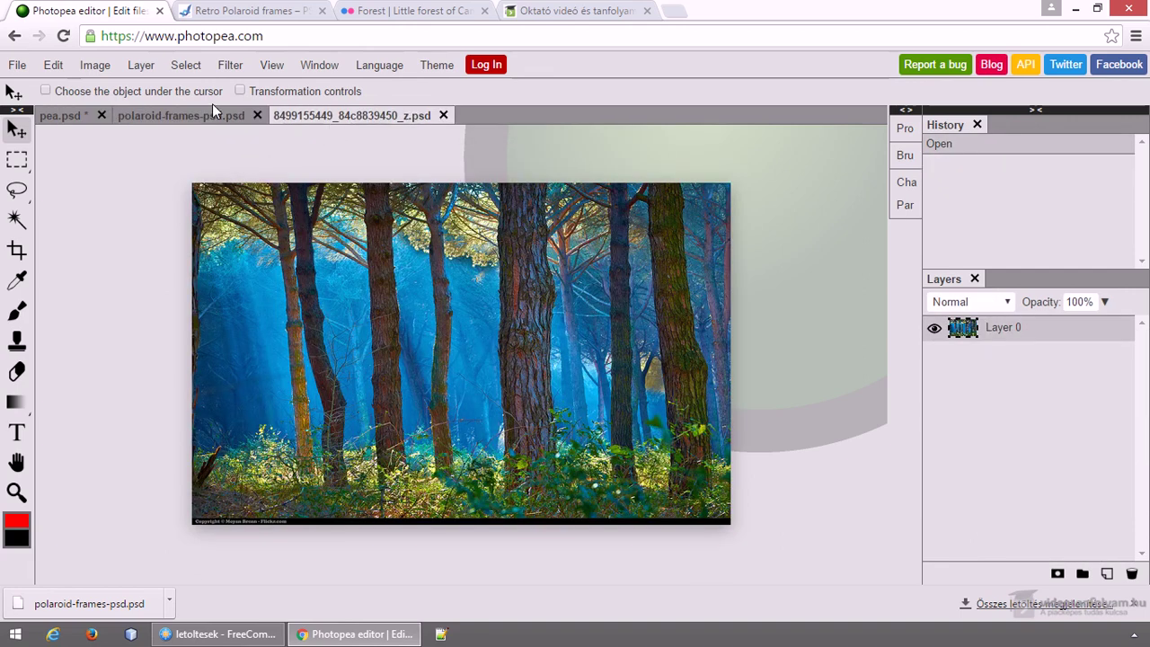
click(198, 114)
click(183, 121)
click(101, 115)
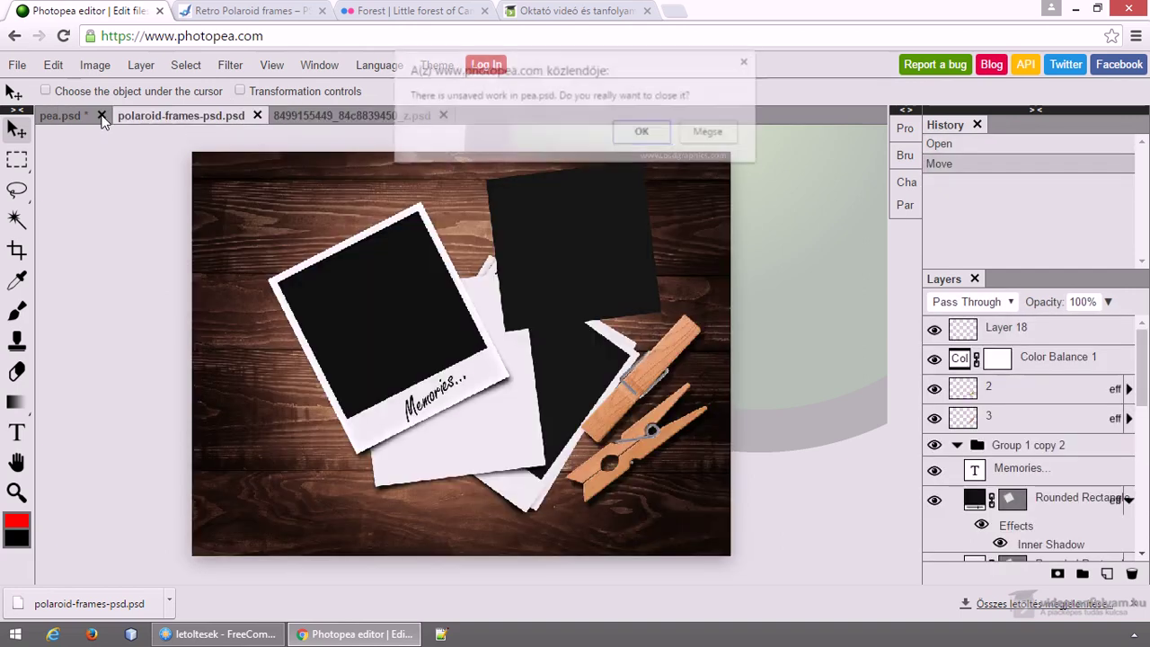
click(641, 141)
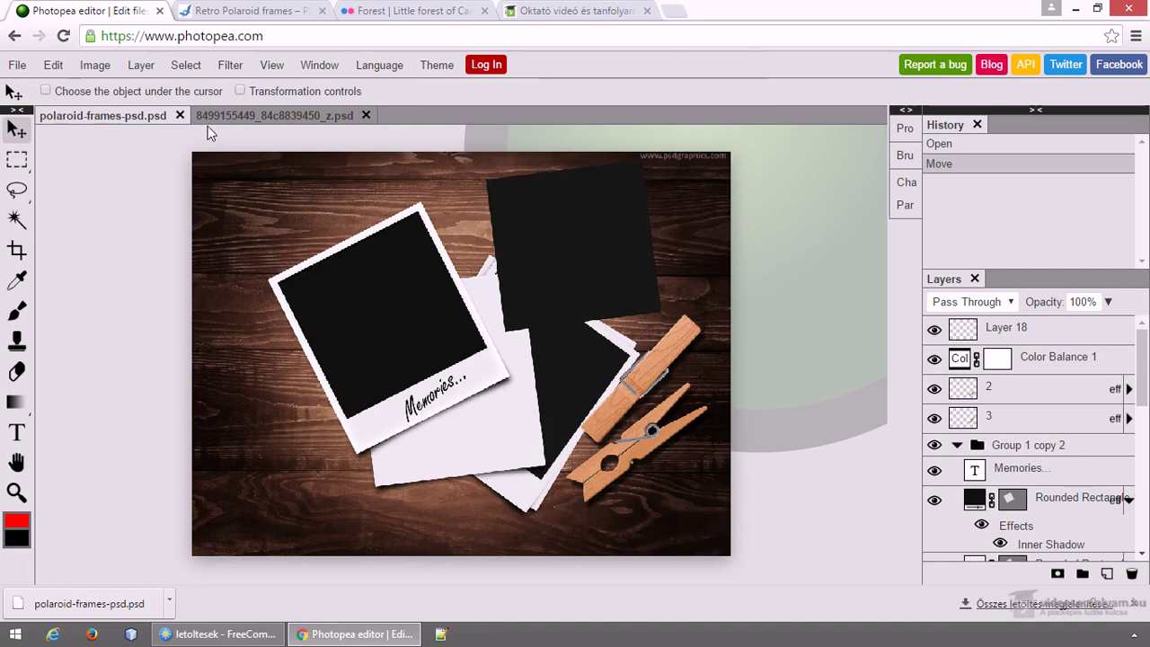
click(234, 110)
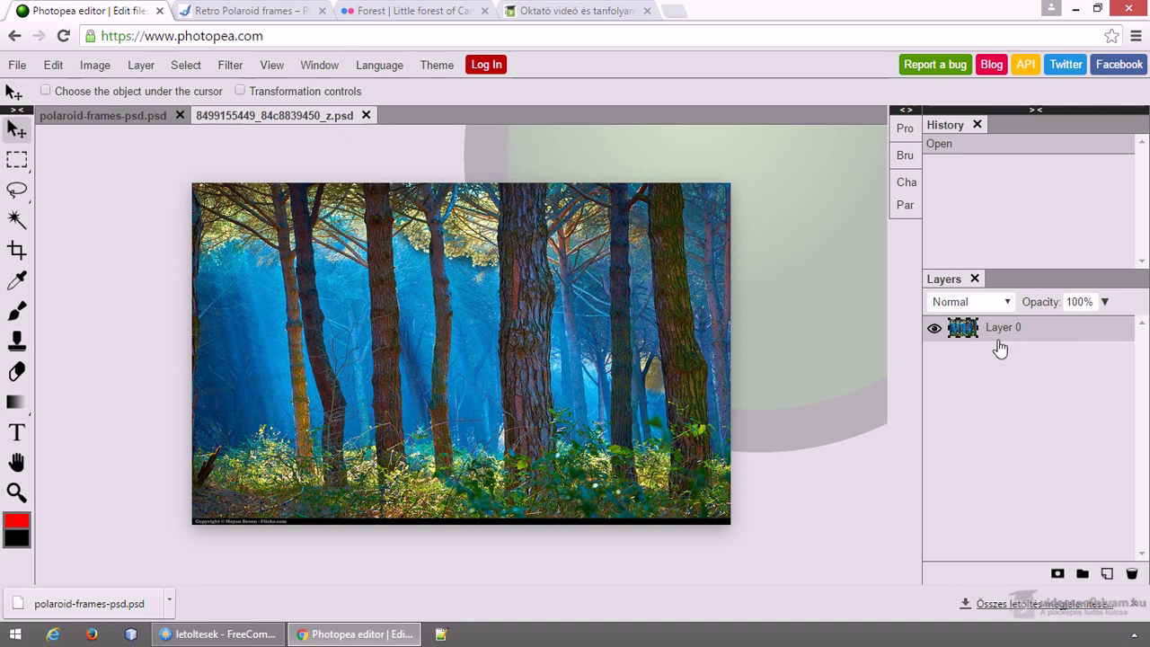
Step: Add a new empty layer and select a rectangle across the photo's upper middle
key(ctrl+g)
key(ctrl+z)
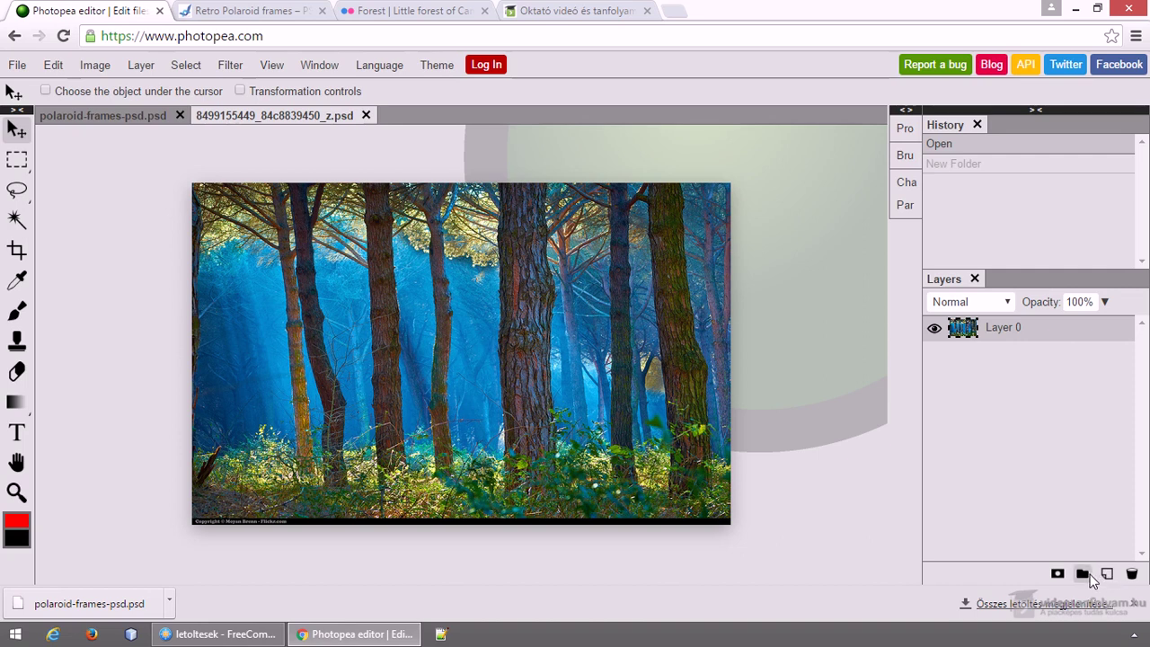
click(1107, 573)
click(17, 159)
drag(286, 251, 566, 409)
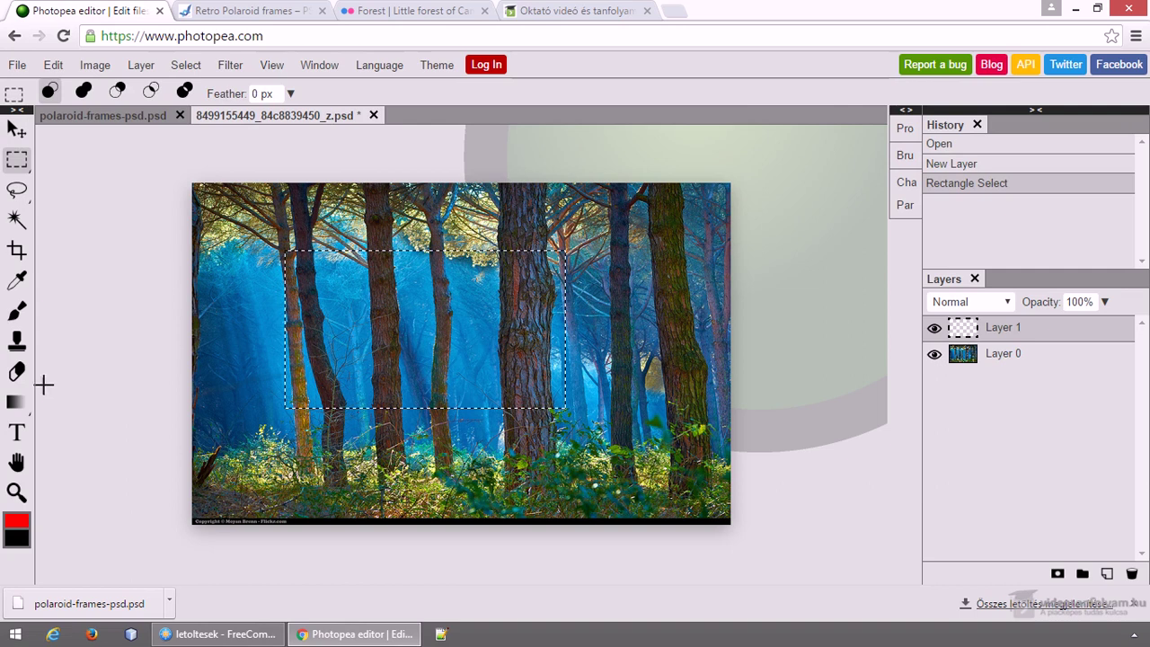
Step: Fill the rectangular selection with red using the Paint Bucket
click(16, 402)
click(7, 407)
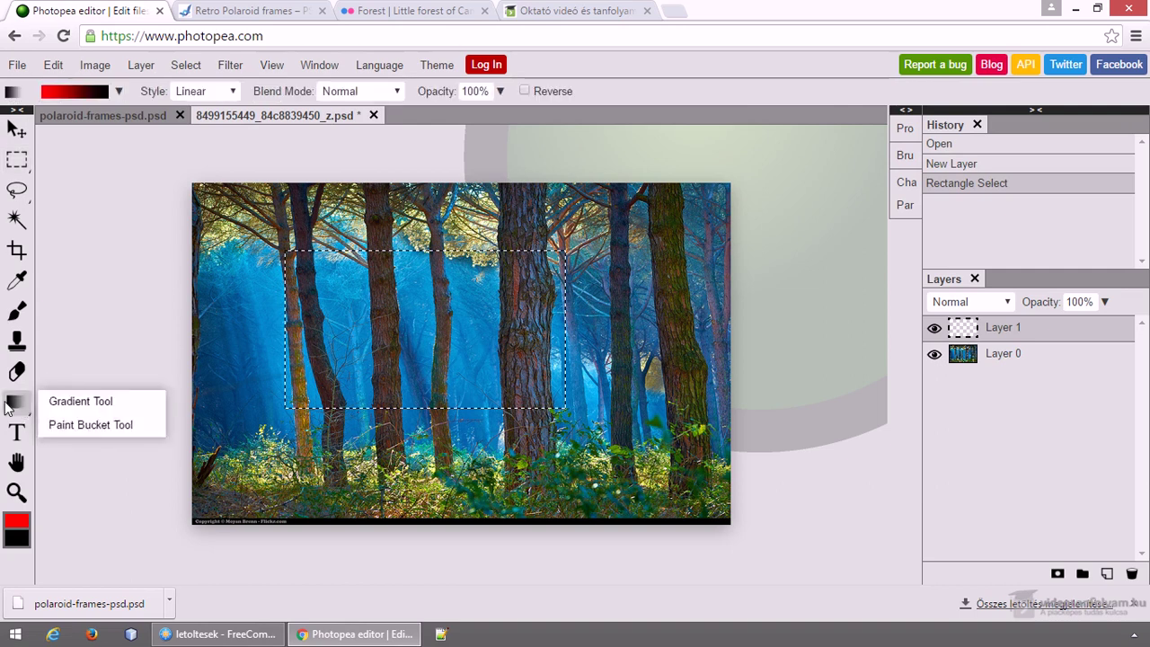
click(91, 424)
click(443, 374)
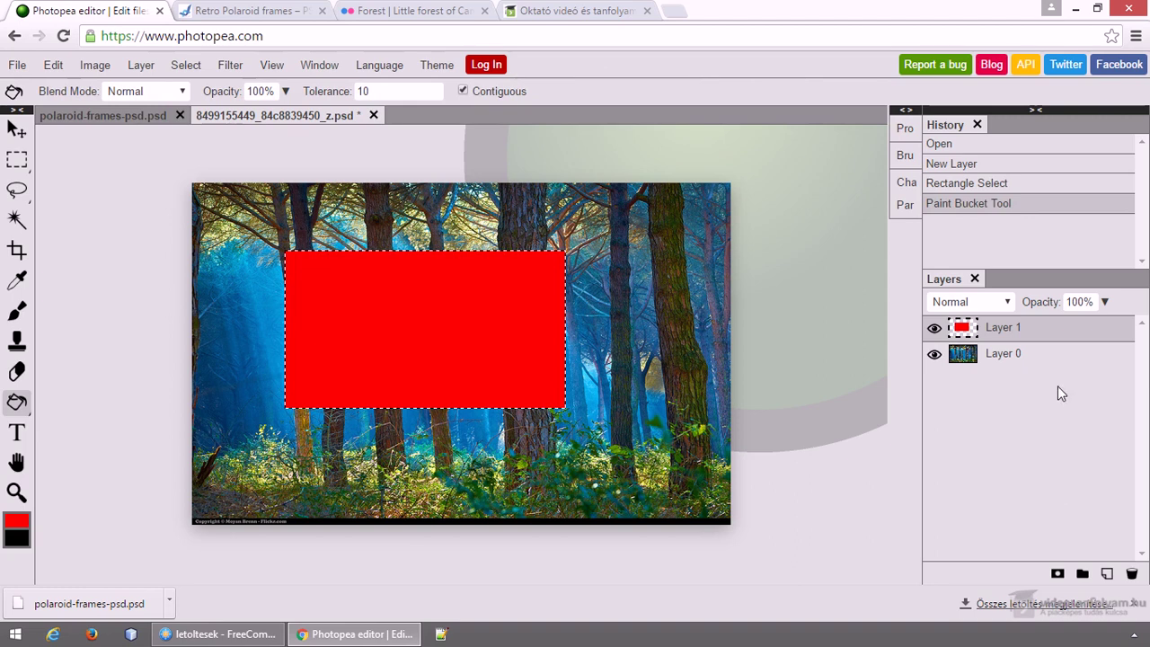
Step: Give Layer 1 a grey Gradient Overlay and a ~23% opacity Drop Shadow, then deselect
double_click(1076, 334)
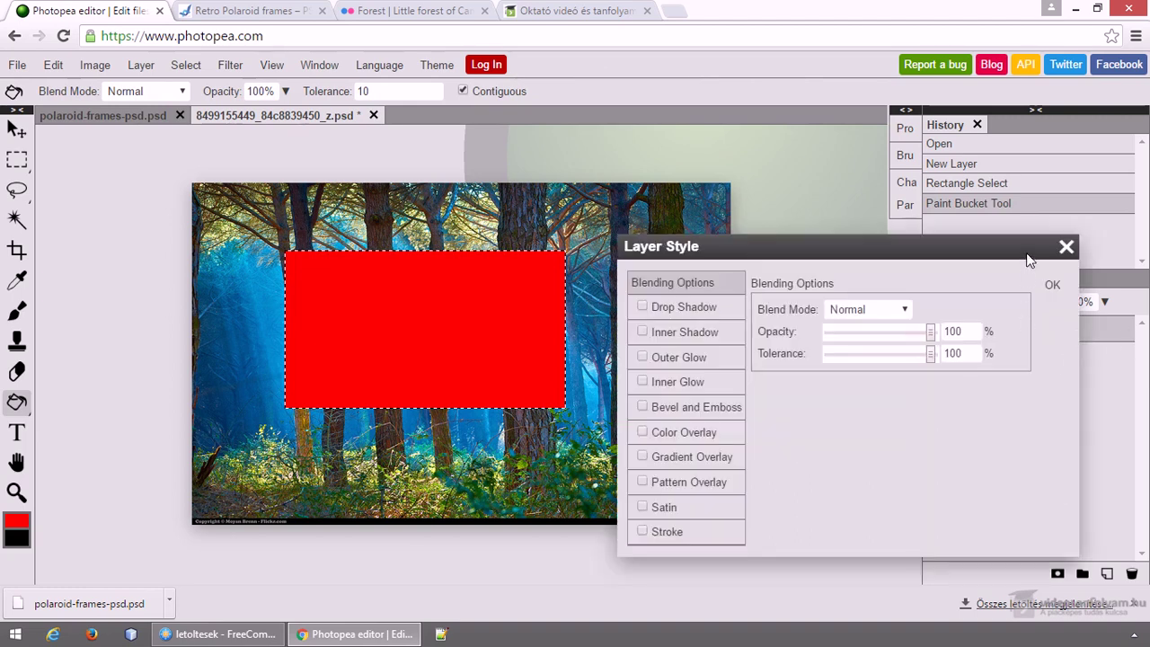
drag(1029, 260, 783, 253)
click(410, 451)
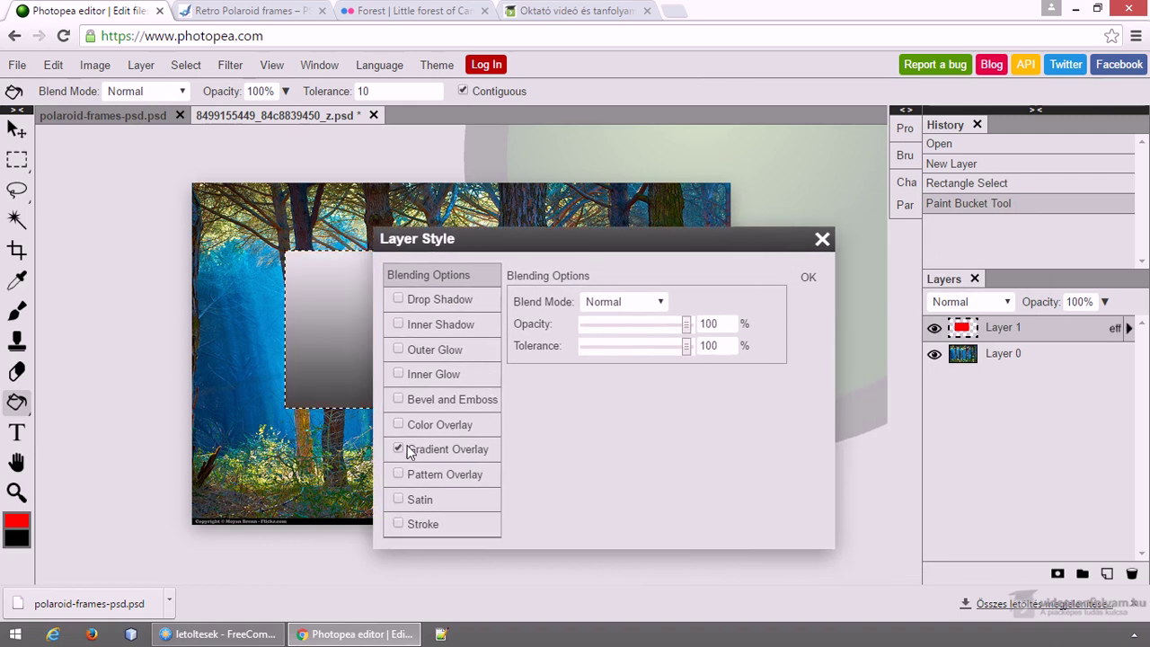
drag(472, 241, 693, 262)
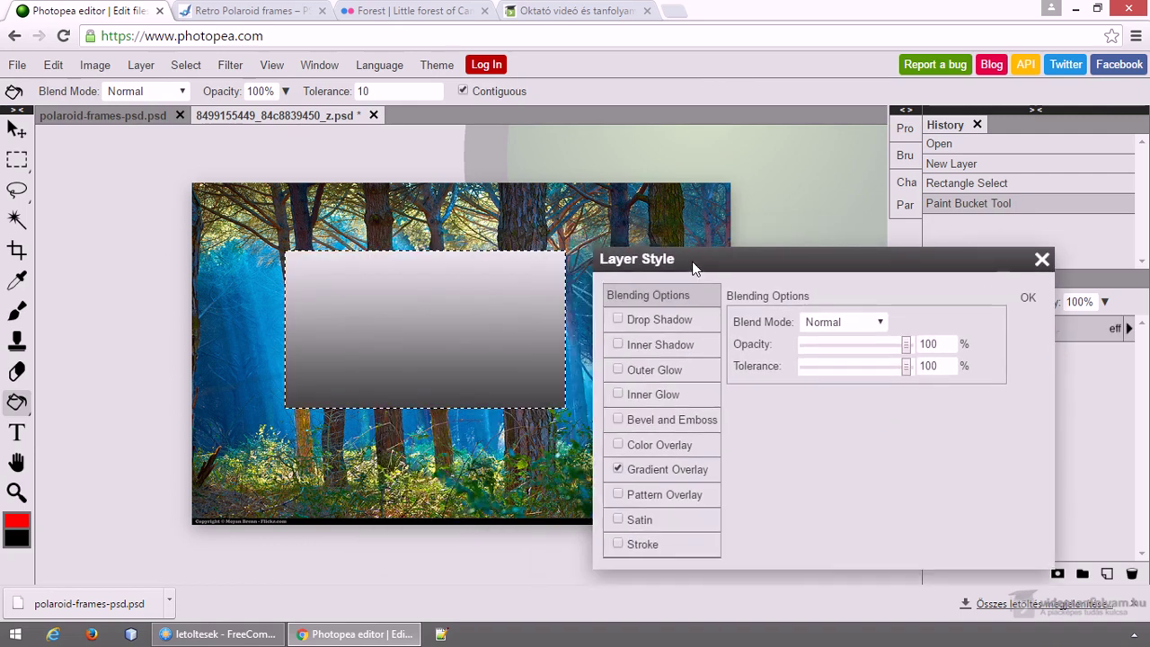
click(620, 321)
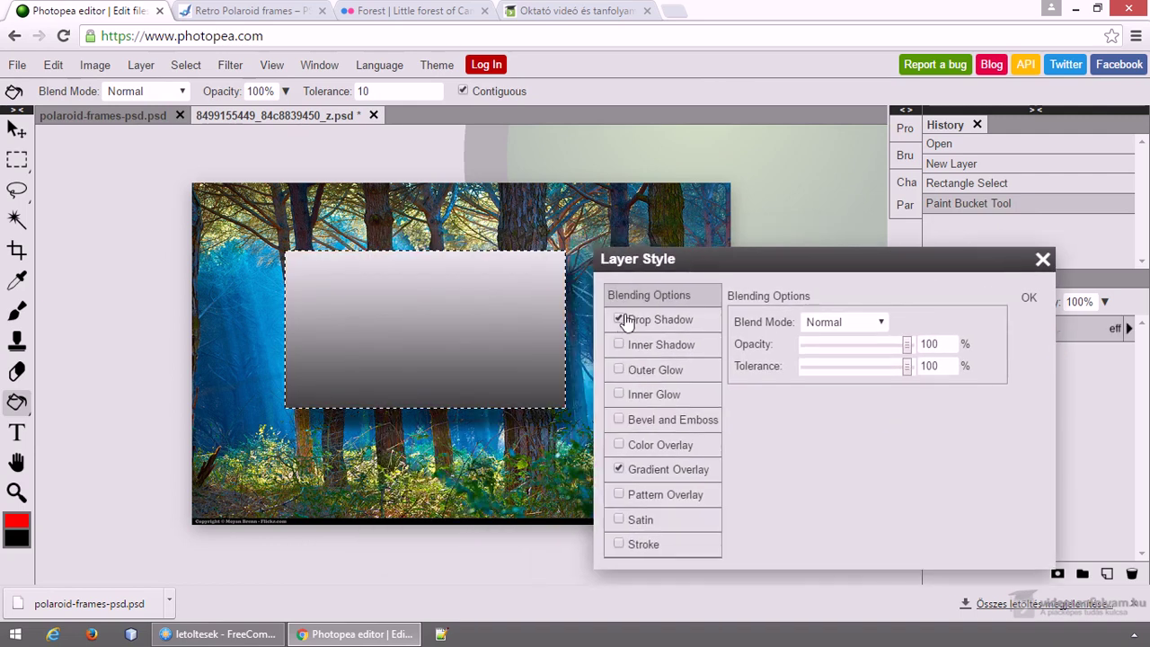
click(695, 327)
mouse_move(818, 351)
mouse_down()
mouse_move(841, 351)
mouse_move(811, 350)
mouse_up()
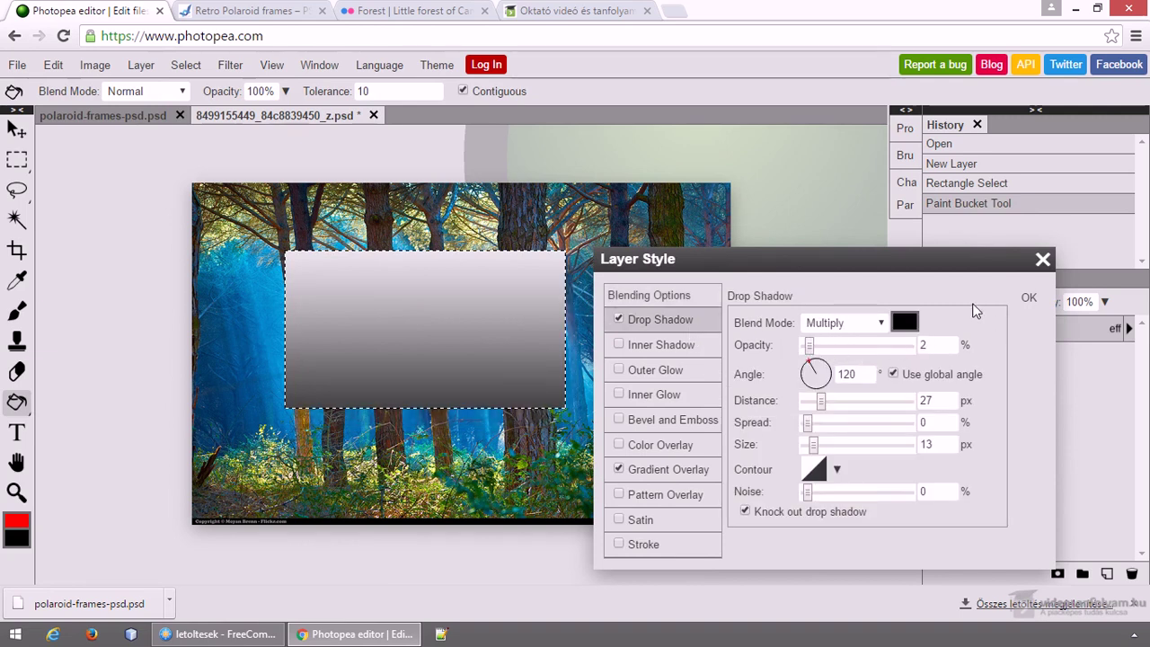
click(1029, 298)
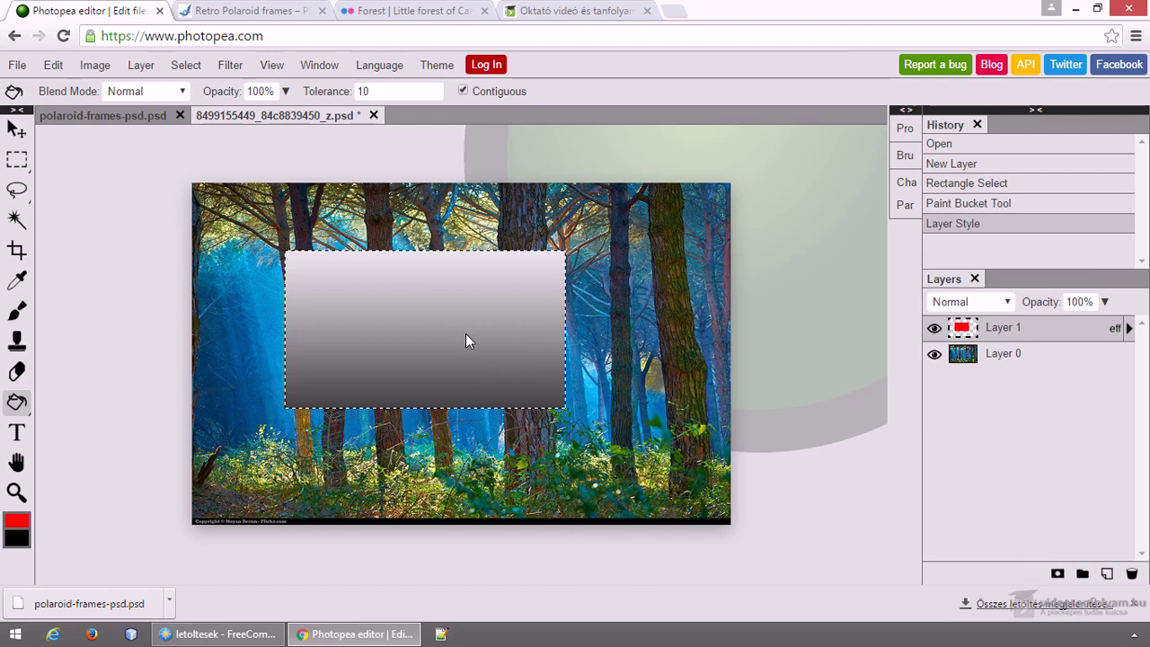
key(ctrl+d)
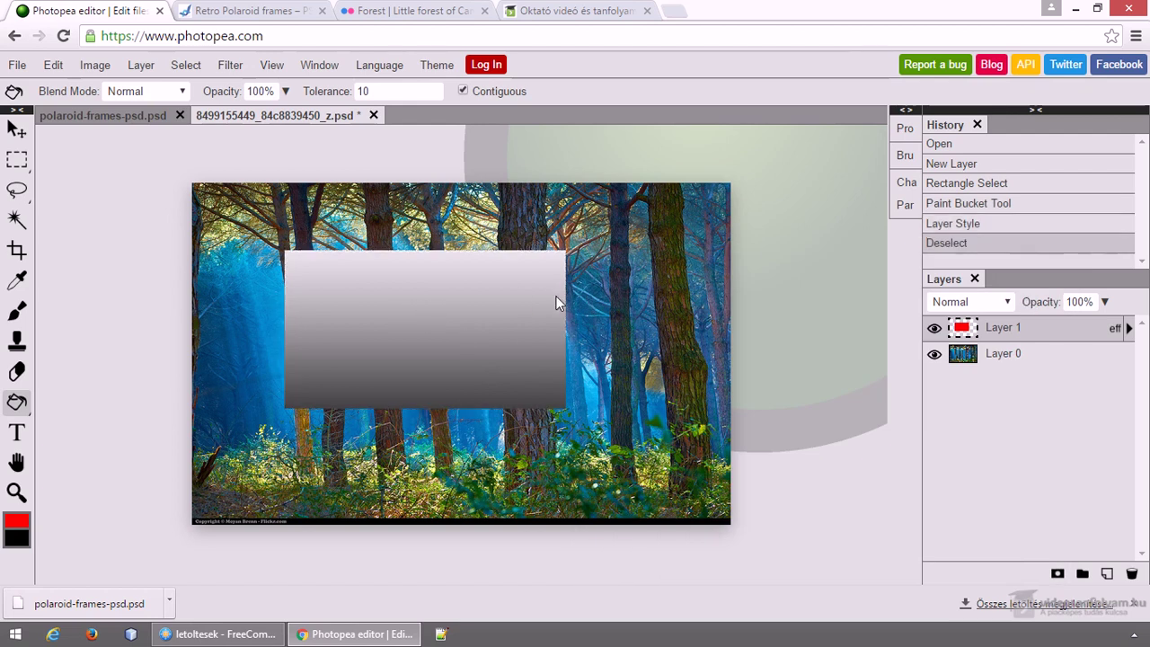
Step: Move the gradient box lower and type 'df gfd gdfg df gdfgdfgdfg' as new text
click(16, 130)
mouse_move(432, 328)
mouse_down()
mouse_move(437, 376)
mouse_move(410, 359)
mouse_up()
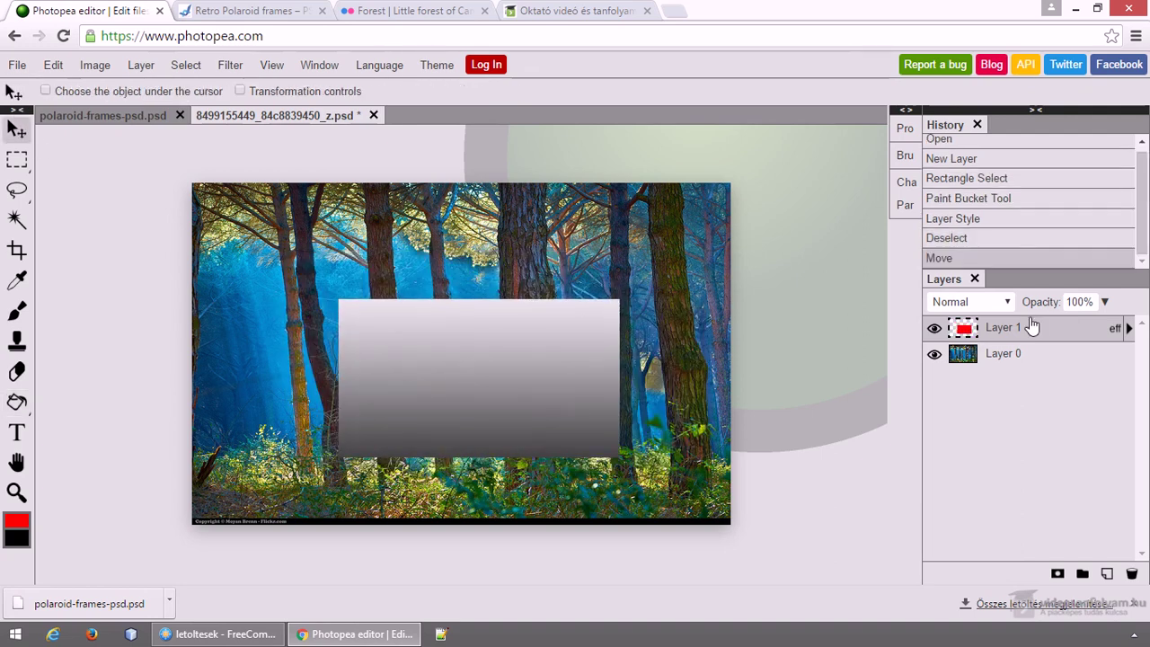
click(16, 432)
click(333, 245)
text(df gfd)
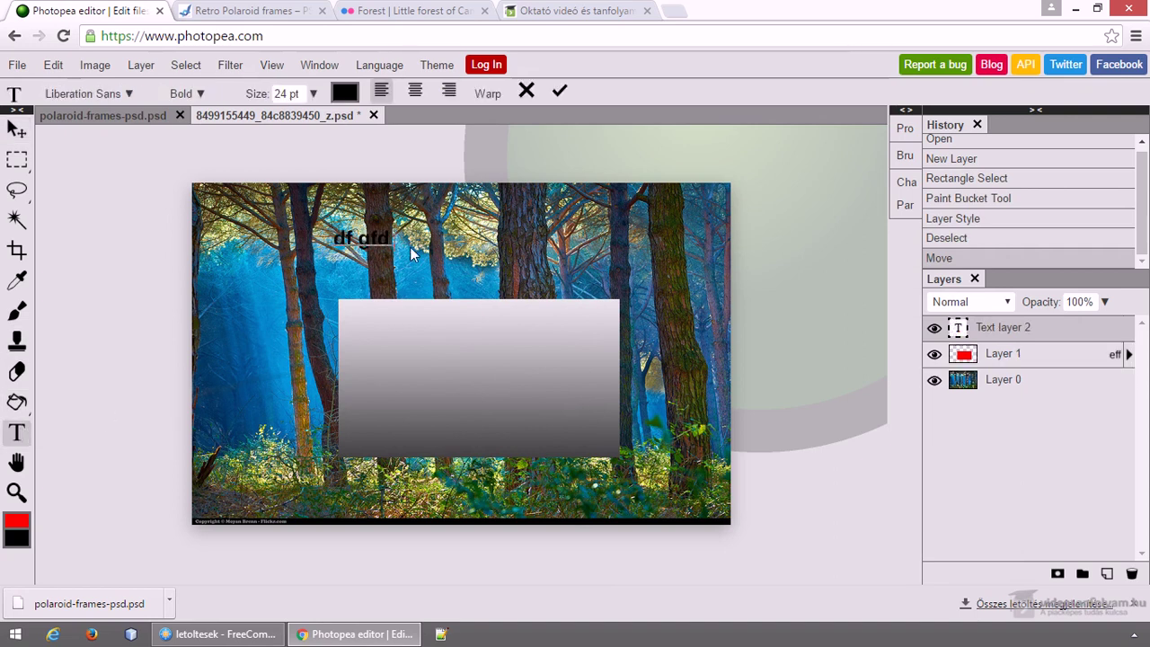
text( gdfg df gdfgdfgdfg)
Step: Colour the text white and centre it on the gradient box
key(ctrl+a)
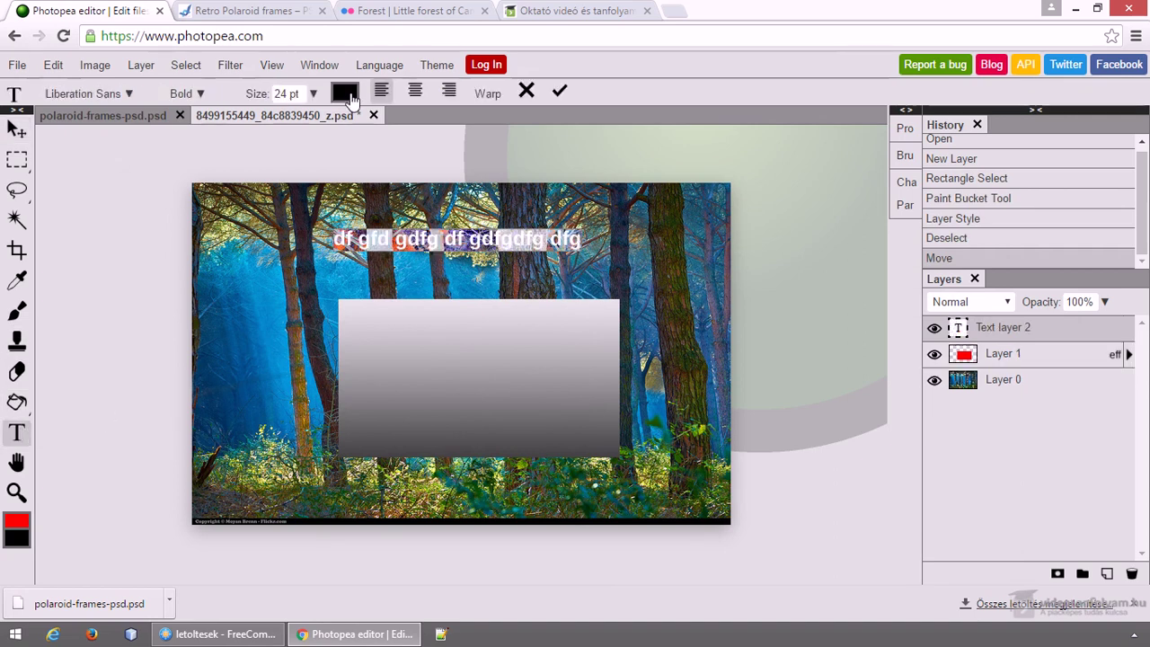
click(347, 95)
drag(282, 216, 76, 192)
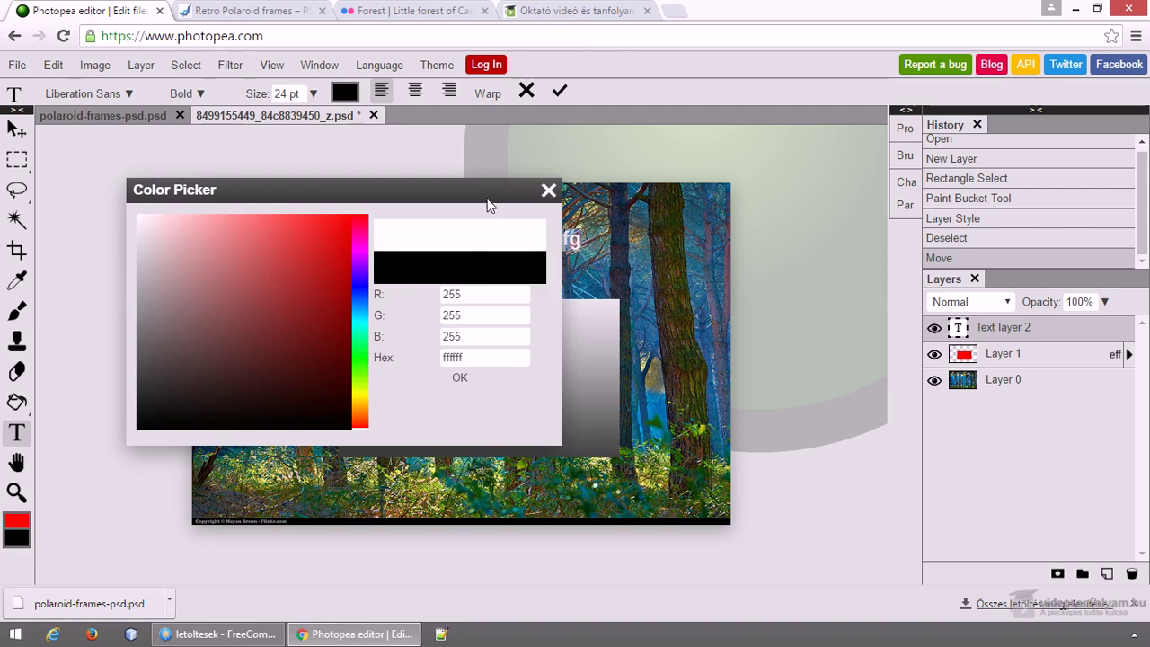
click(458, 377)
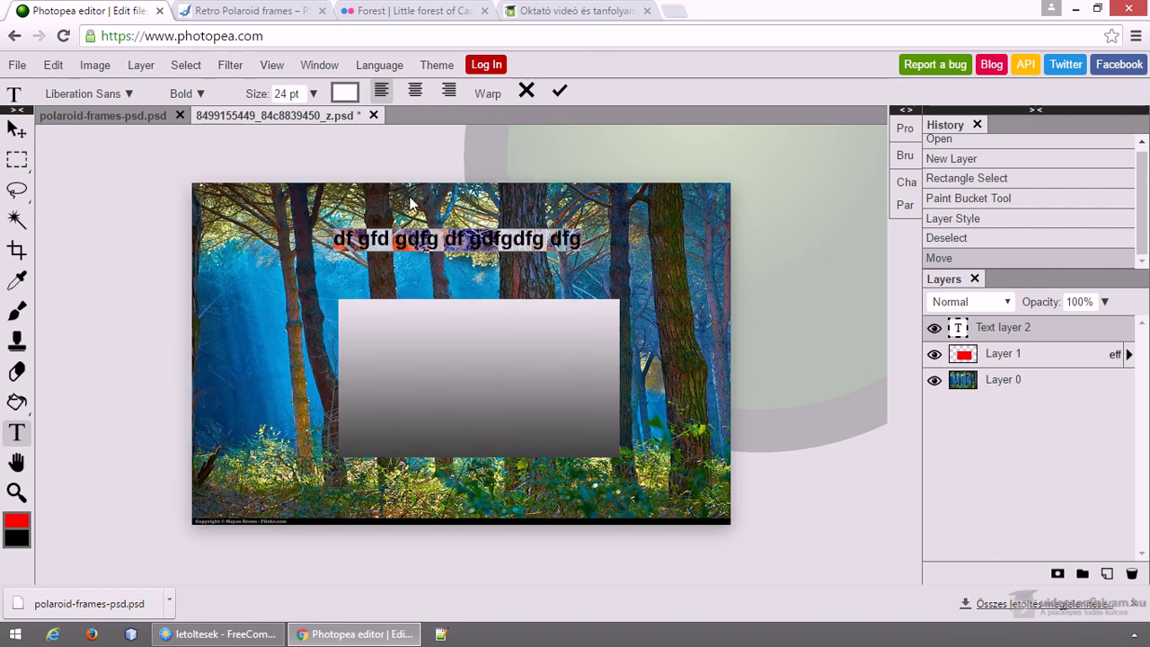
click(559, 92)
click(16, 129)
drag(368, 239, 393, 373)
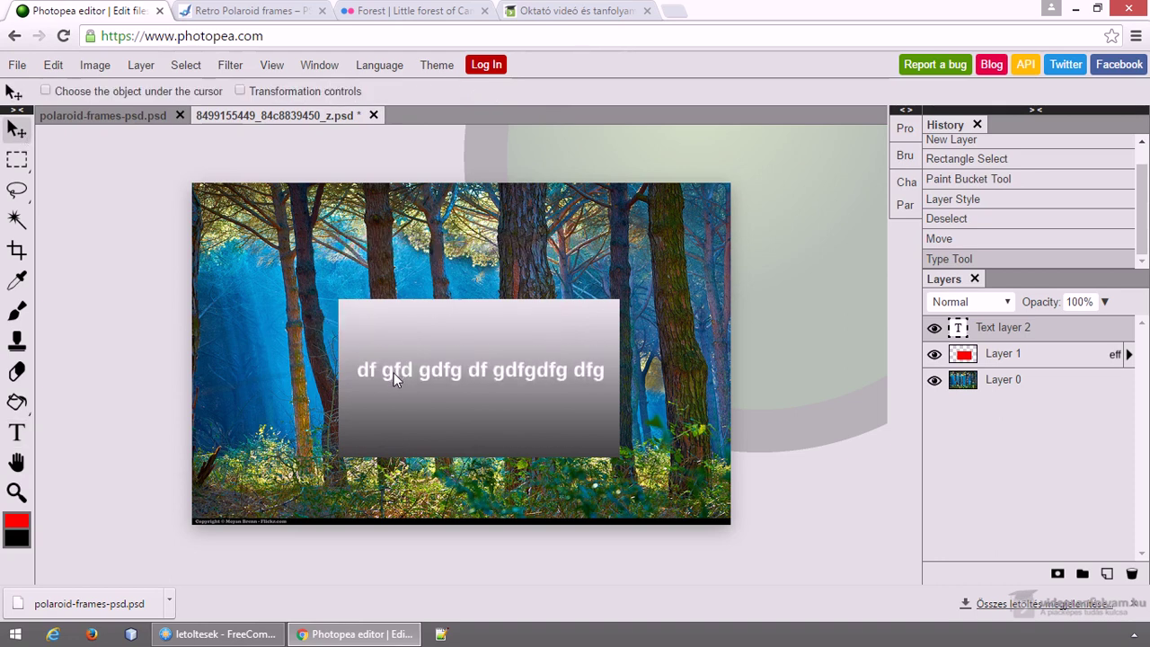